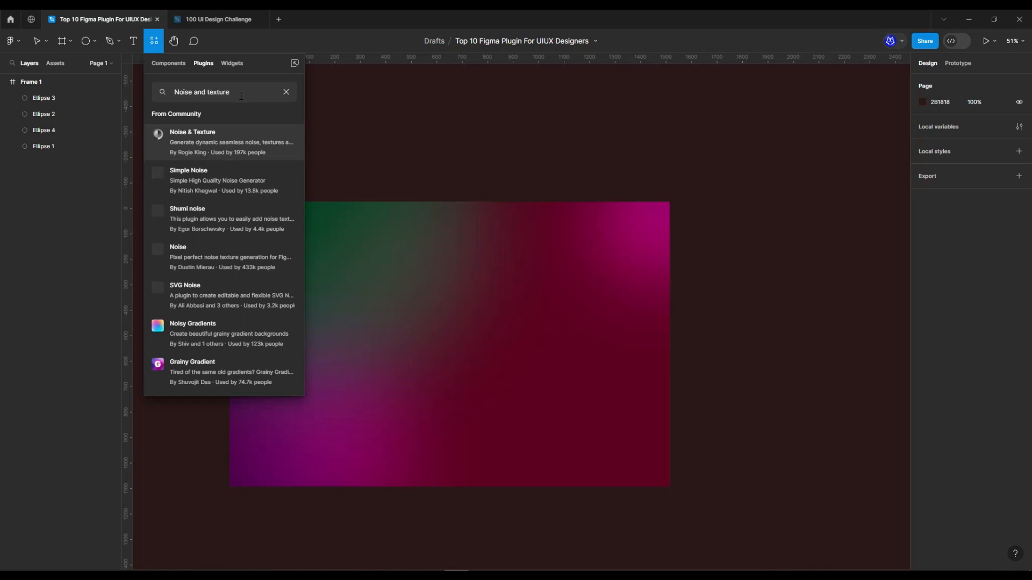
Run the Noise & Texture plugin on Frame 1 and raise the noise pattern's amount.
{"action": "left_click", "coordinate": [282, 145]}
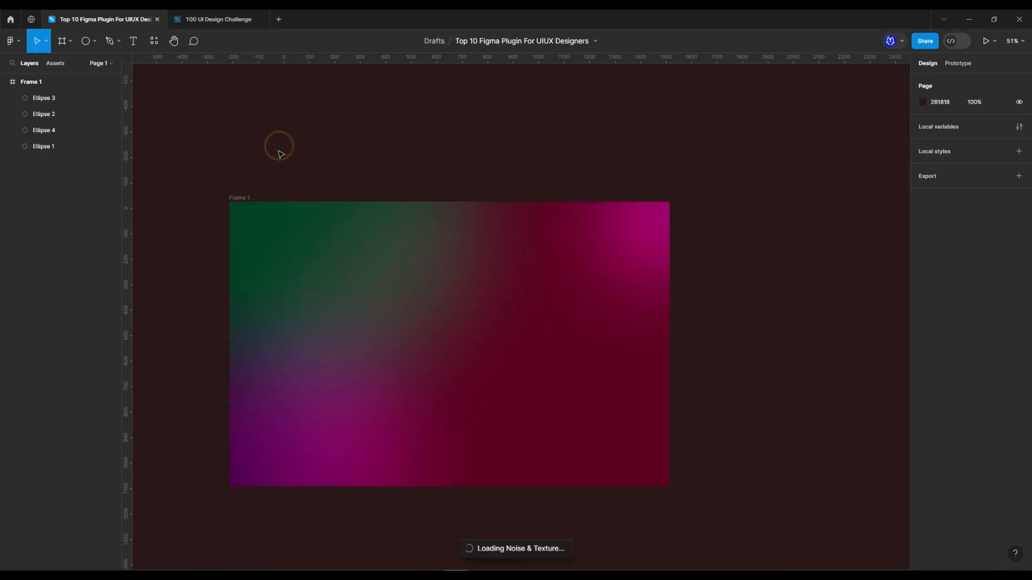
{"action": "left_click", "coordinate": [239, 199]}
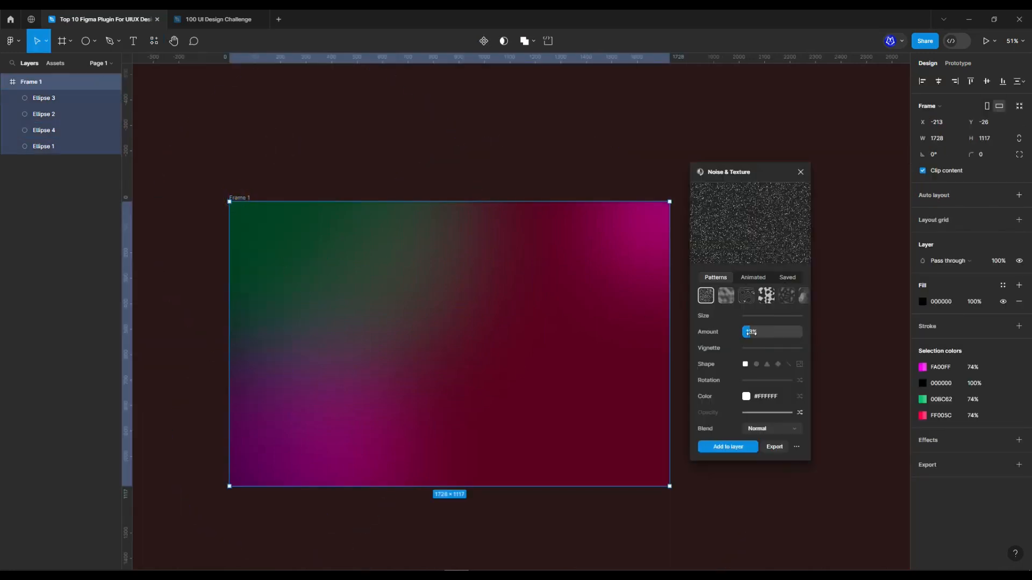
{"action": "left_click_drag", "start_coordinate": [751, 333], "coordinate": [770, 333]}
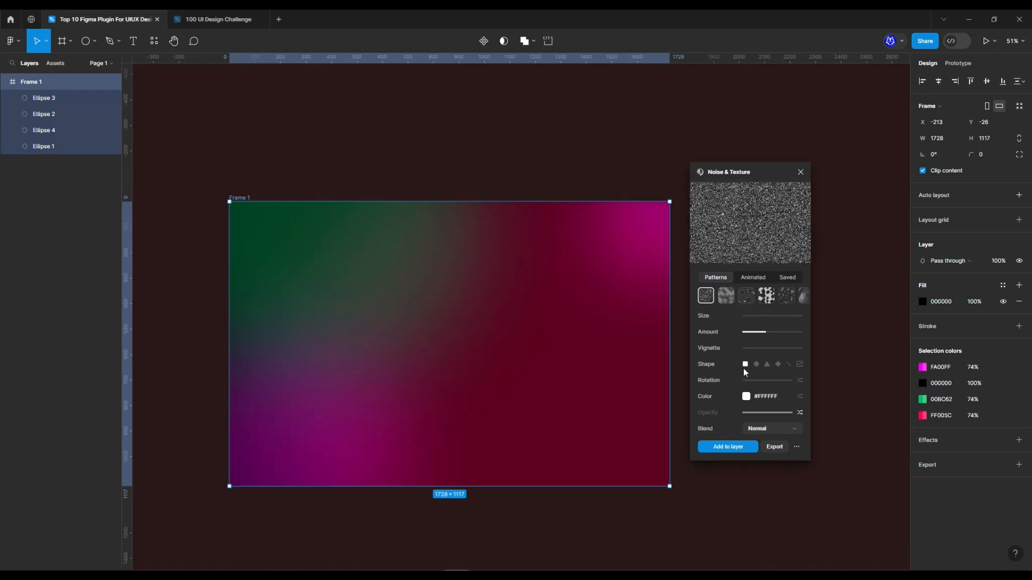
Set the noise pattern's color to dark blue #113f8b.
{"action": "left_click", "coordinate": [746, 397]}
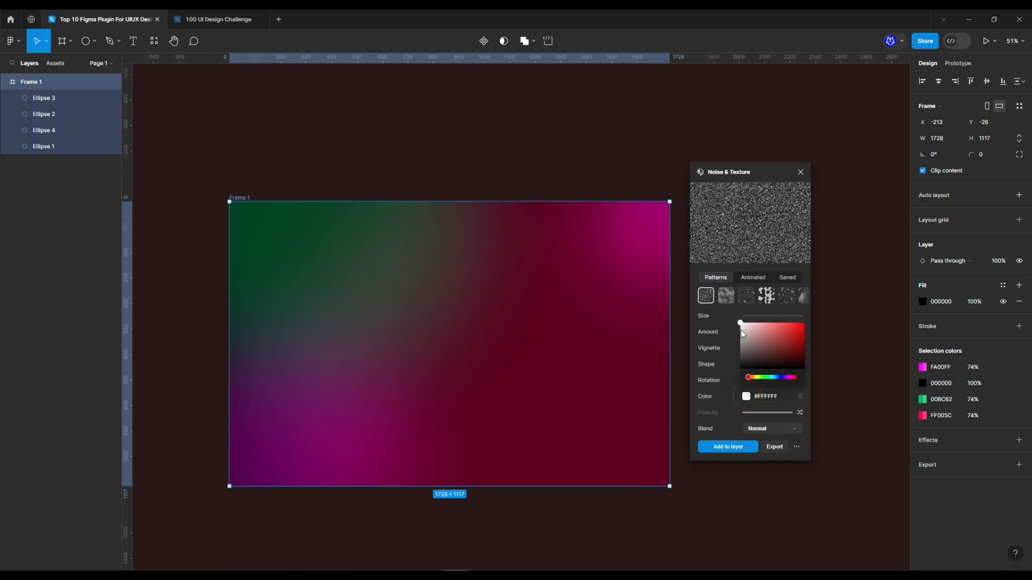
{"action": "left_click_drag", "start_coordinate": [752, 355], "coordinate": [807, 347]}
{"action": "left_click", "coordinate": [777, 377]}
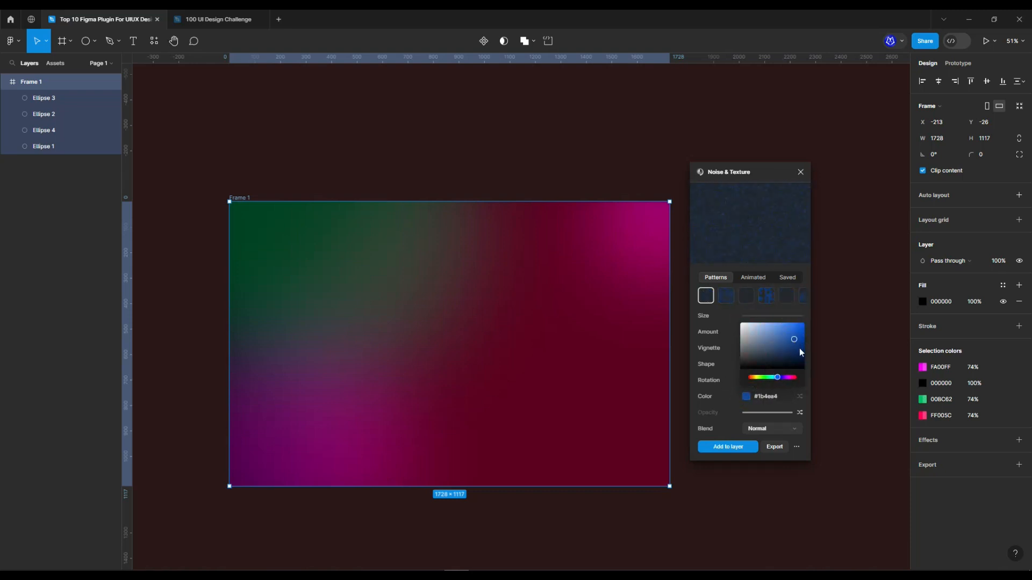
{"action": "left_click", "coordinate": [760, 429]}
Preview the Perlin (contour), Perlin and neighbouring patterns, and try a different pattern color.
{"action": "left_click", "coordinate": [746, 296]}
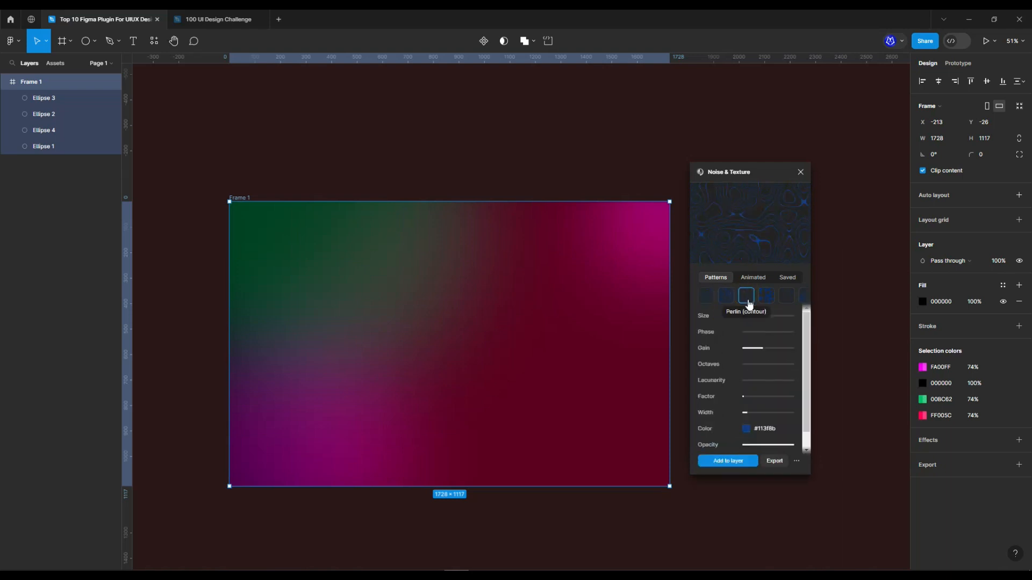
{"action": "left_click", "coordinate": [721, 301]}
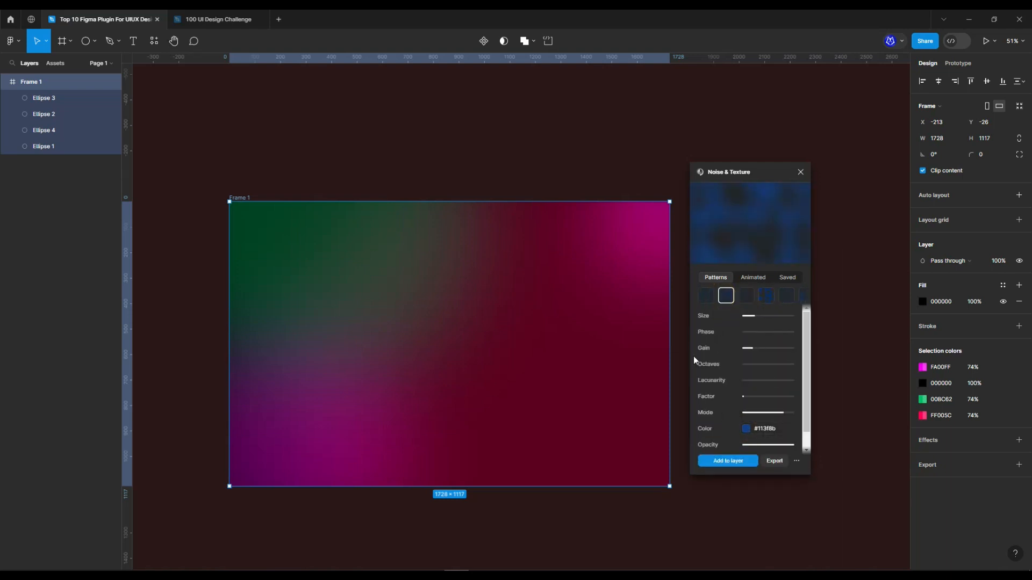
{"action": "left_click", "coordinate": [745, 429]}
{"action": "left_click_drag", "start_coordinate": [758, 371], "coordinate": [742, 354]}
{"action": "left_click", "coordinate": [766, 296]}
{"action": "left_click", "coordinate": [747, 298]}
Preview the third, fourth and fifth presets of the plugin's animated textures.
{"action": "left_click", "coordinate": [752, 280]}
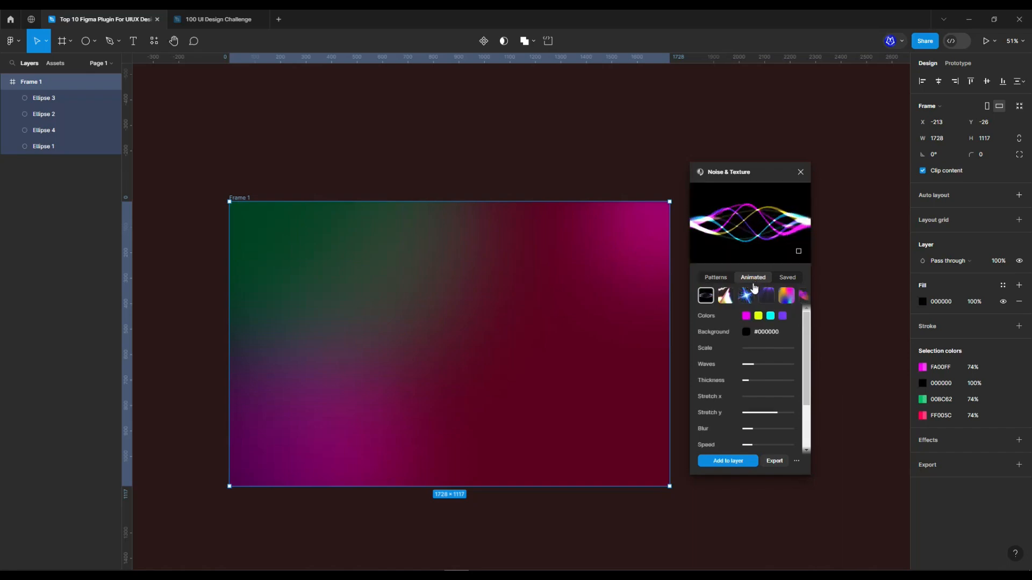
{"action": "left_click", "coordinate": [746, 296]}
{"action": "left_click", "coordinate": [766, 295]}
{"action": "left_click", "coordinate": [786, 295]}
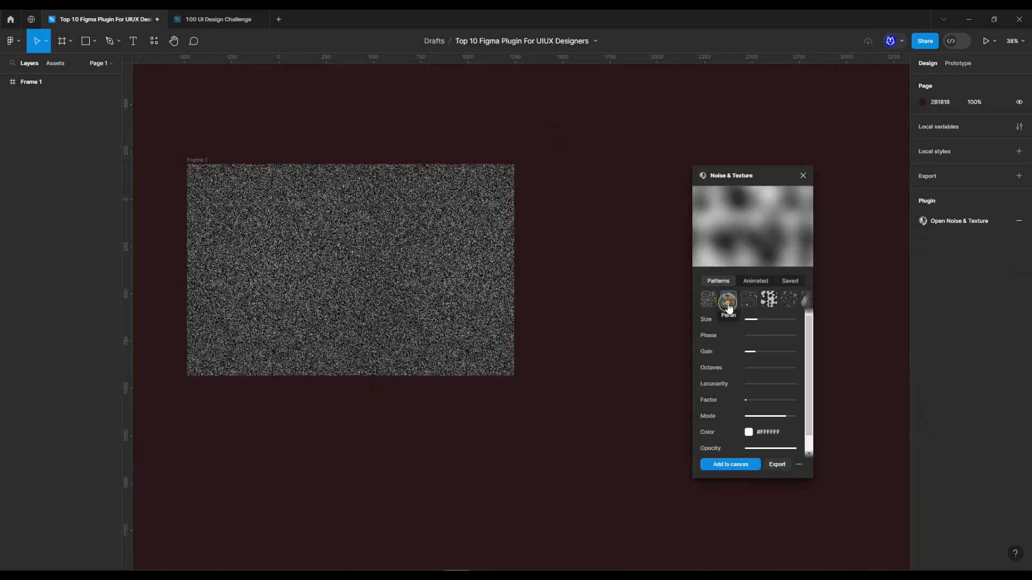
Add the Perlin (warp) pattern in white to the canvas and adjust its size.
{"action": "left_click", "coordinate": [753, 300]}
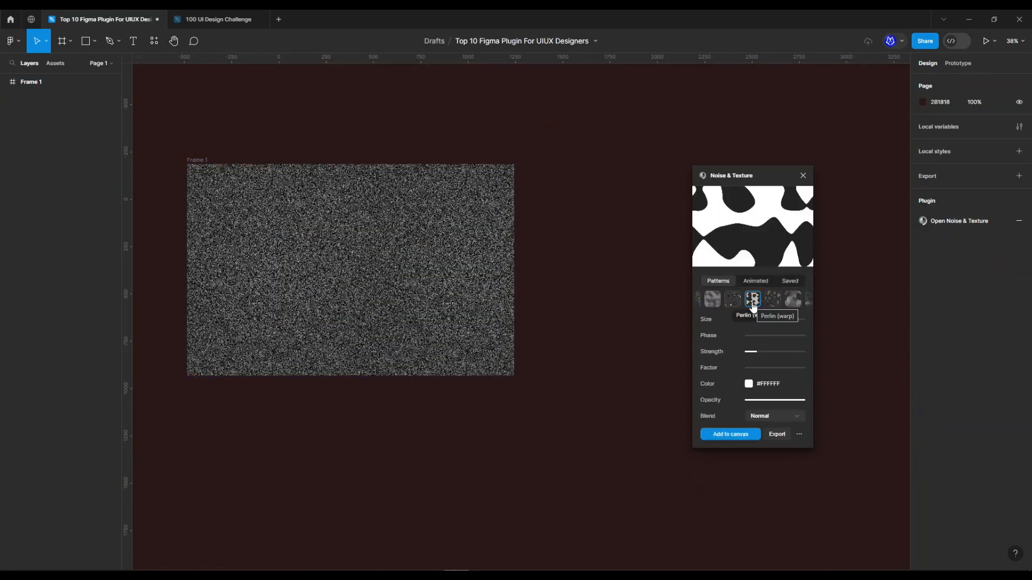
{"action": "left_click", "coordinate": [757, 436]}
{"action": "left_click_drag", "start_coordinate": [757, 319], "coordinate": [778, 317]}
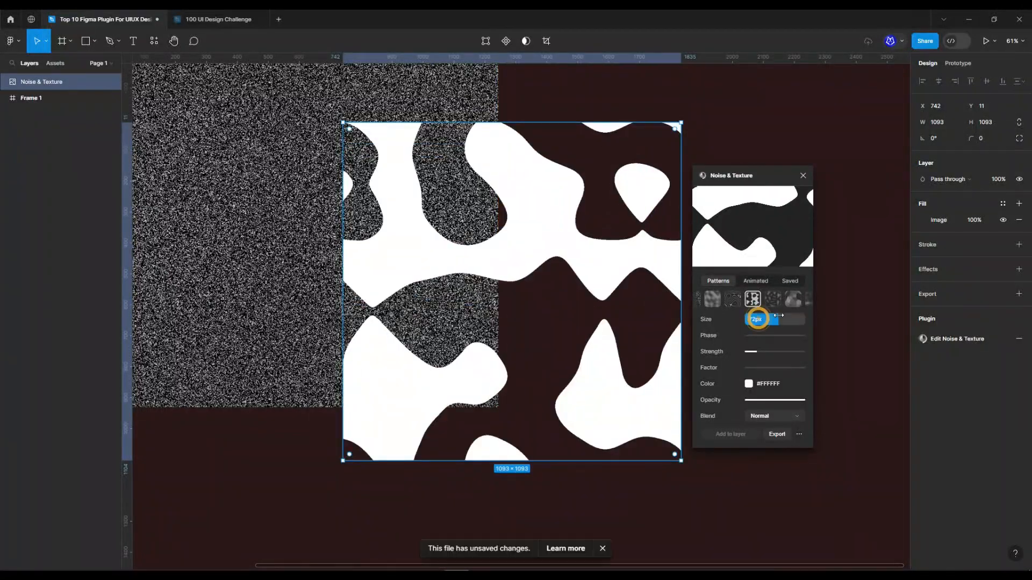
Return to the animated textures and preview the fourth preset.
{"action": "left_click", "coordinate": [756, 280]}
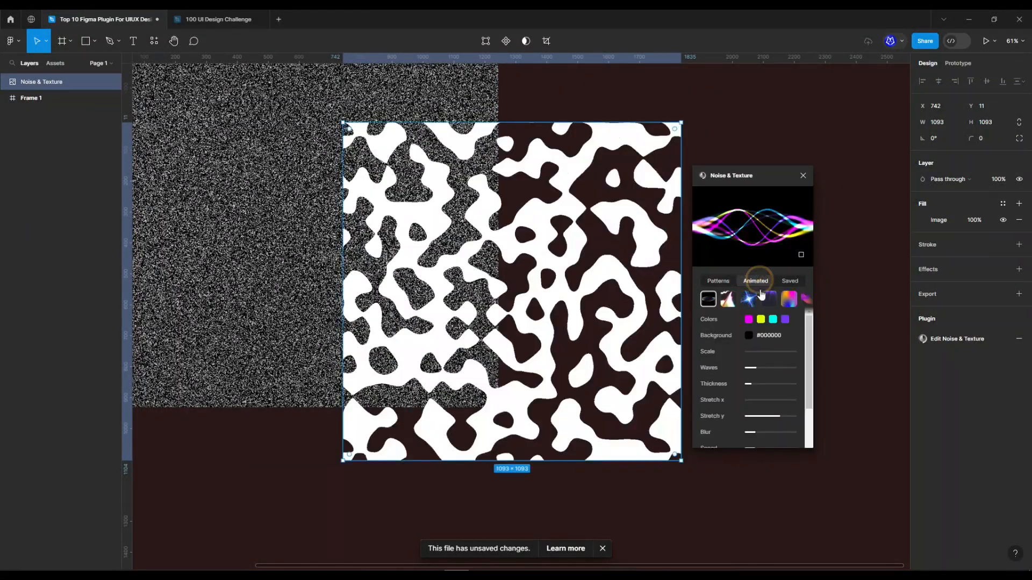
{"action": "left_click", "coordinate": [768, 299]}
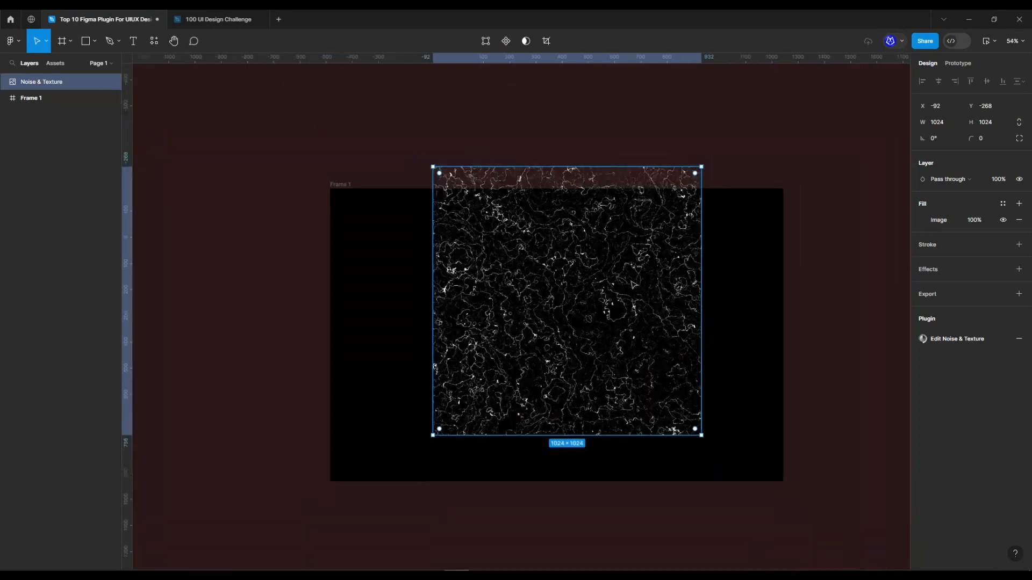
Move the contour texture into Frame 1 at its upper-left corner and widen it toward the frame's right edge.
{"action": "left_click_drag", "start_coordinate": [563, 231], "coordinate": [476, 258]}
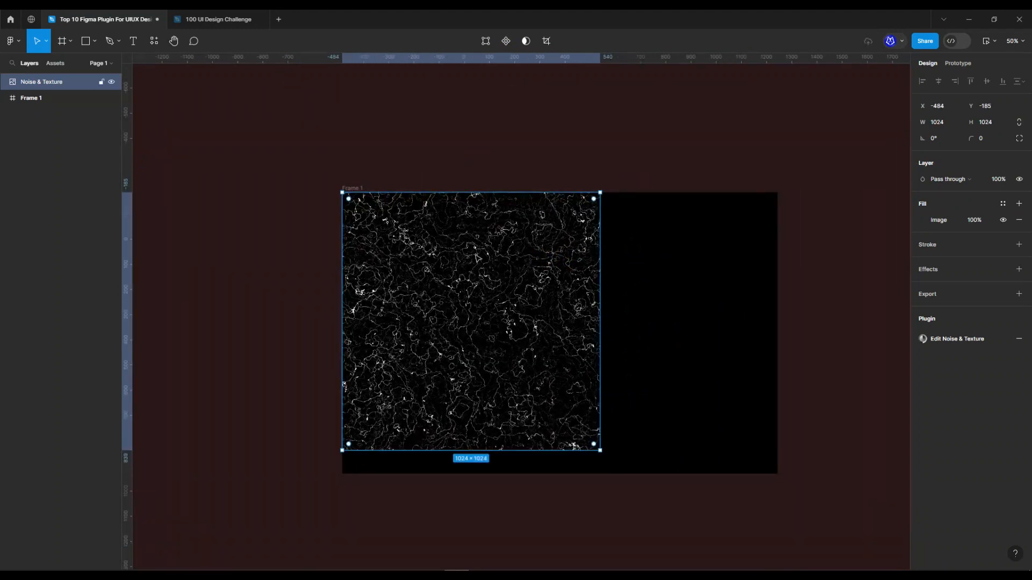
{"action": "key", "text": "ctrl+x"}
{"action": "left_click", "coordinate": [350, 188]}
{"action": "key", "text": "ctrl+v"}
{"action": "left_click_drag", "start_coordinate": [599, 288], "coordinate": [741, 291]}
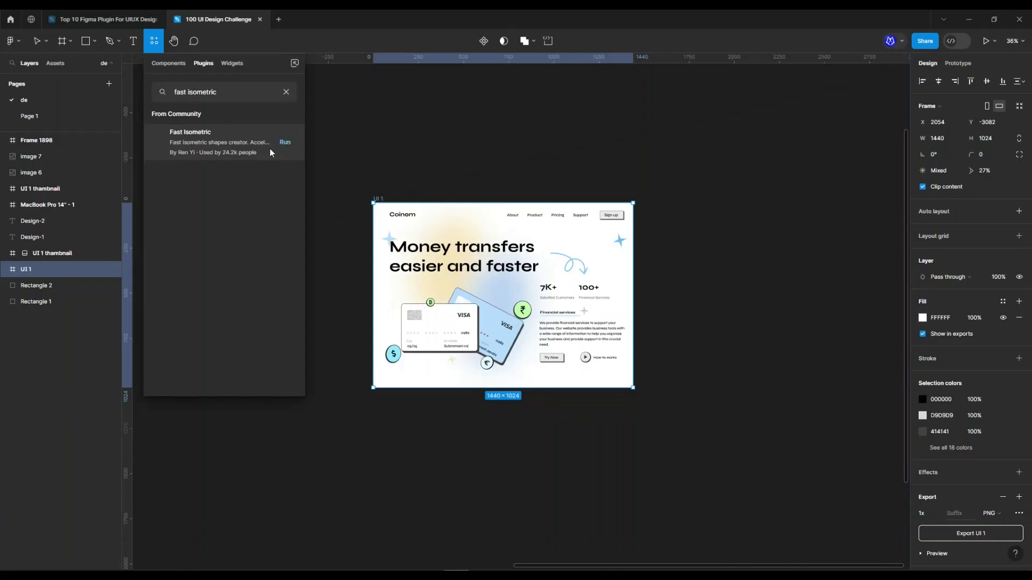
Run Fast Isometric on the UI 1 frame and try its isometric orientations, ending with the right-face transform.
{"action": "left_click", "coordinate": [285, 142]}
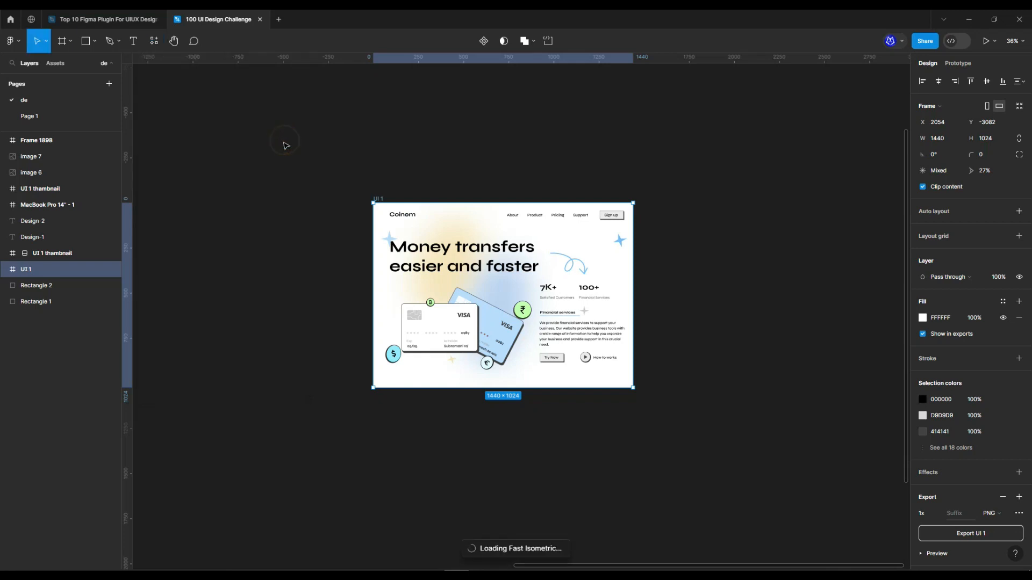
{"action": "left_click", "coordinate": [752, 166]}
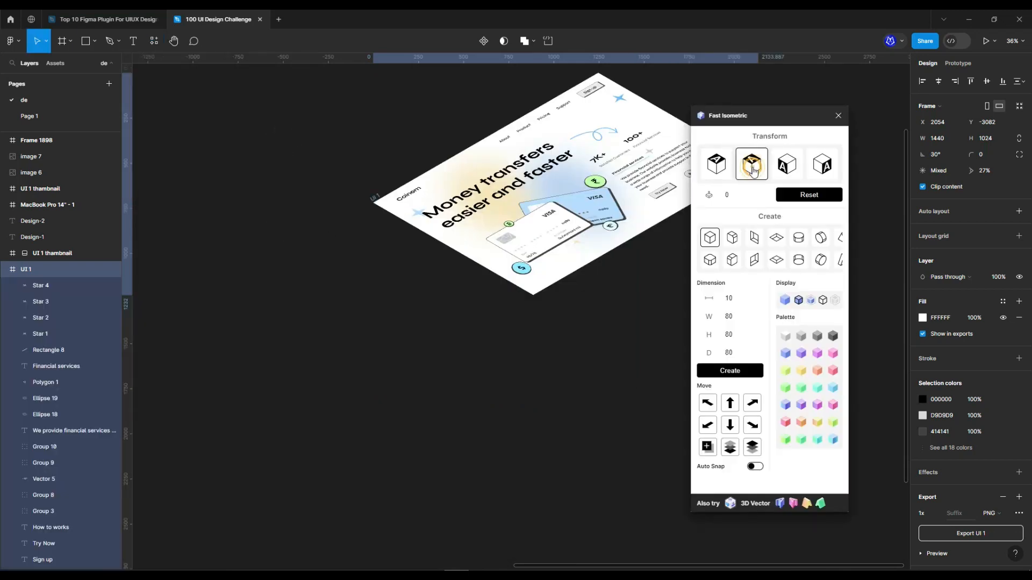
{"action": "left_click", "coordinate": [805, 167]}
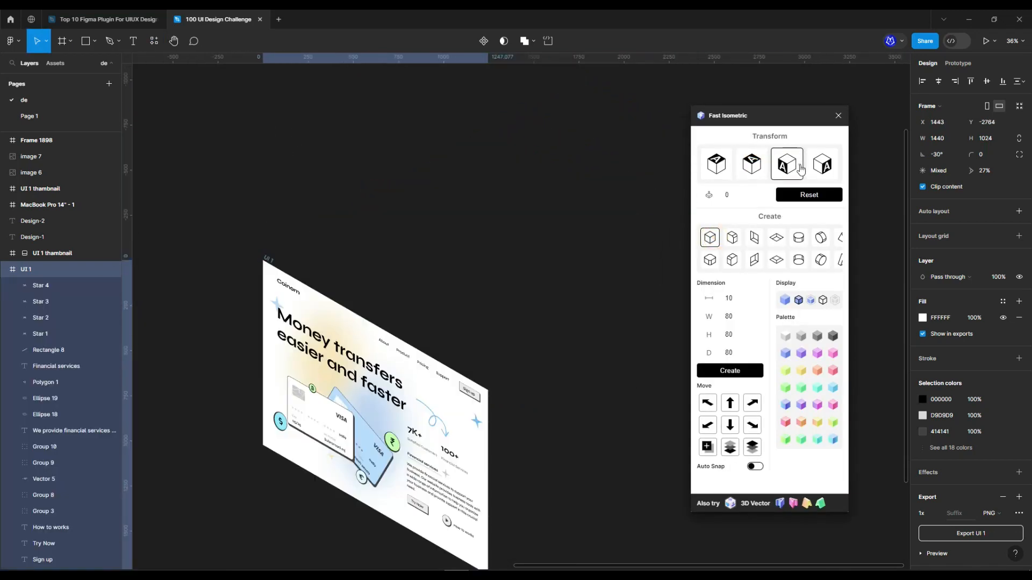
{"action": "left_click", "coordinate": [791, 166]}
{"action": "left_click", "coordinate": [713, 169]}
{"action": "left_click", "coordinate": [749, 167]}
{"action": "left_click", "coordinate": [788, 168]}
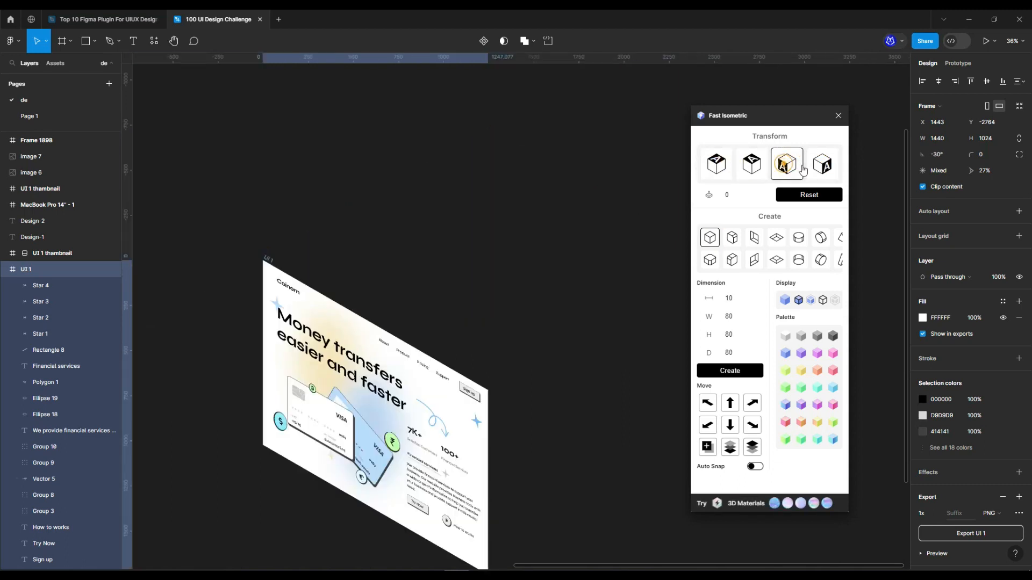
{"action": "left_click", "coordinate": [814, 170]}
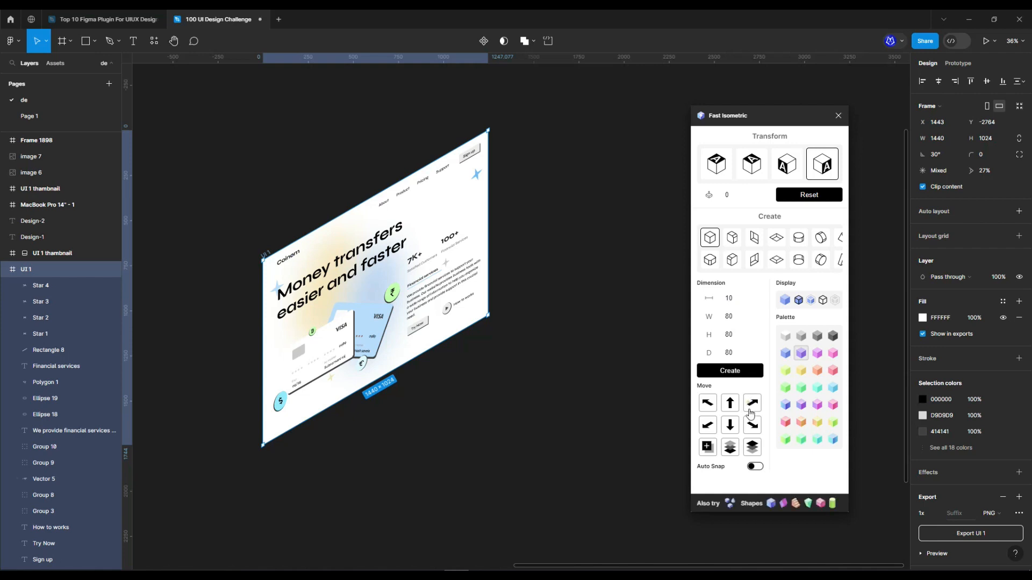
Place the purple isometric cube beside the UI 1 frame and look through the cylinder and cube shape options.
{"action": "left_click_drag", "start_coordinate": [523, 303], "coordinate": [559, 293]}
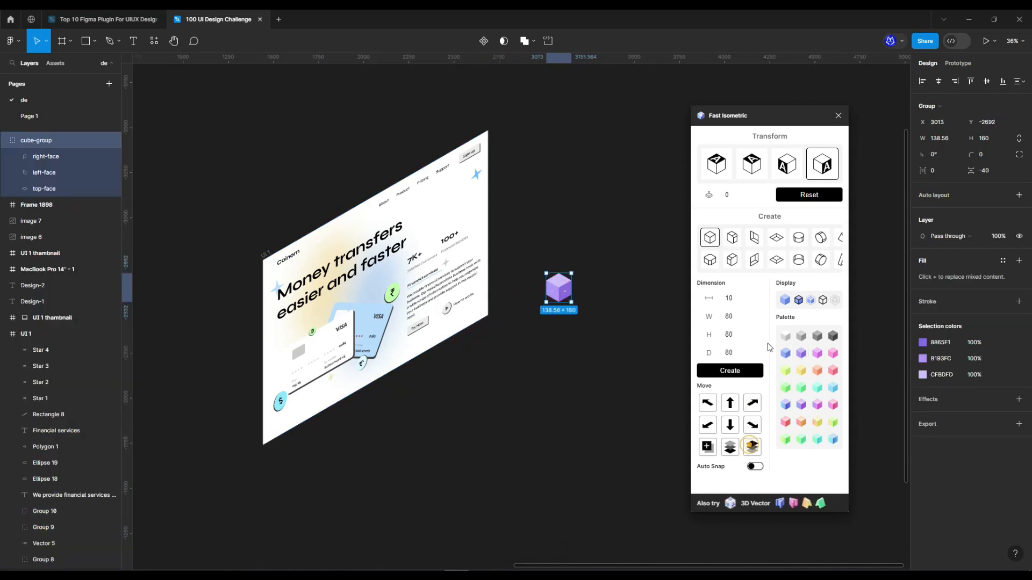
{"action": "left_click", "coordinate": [799, 242]}
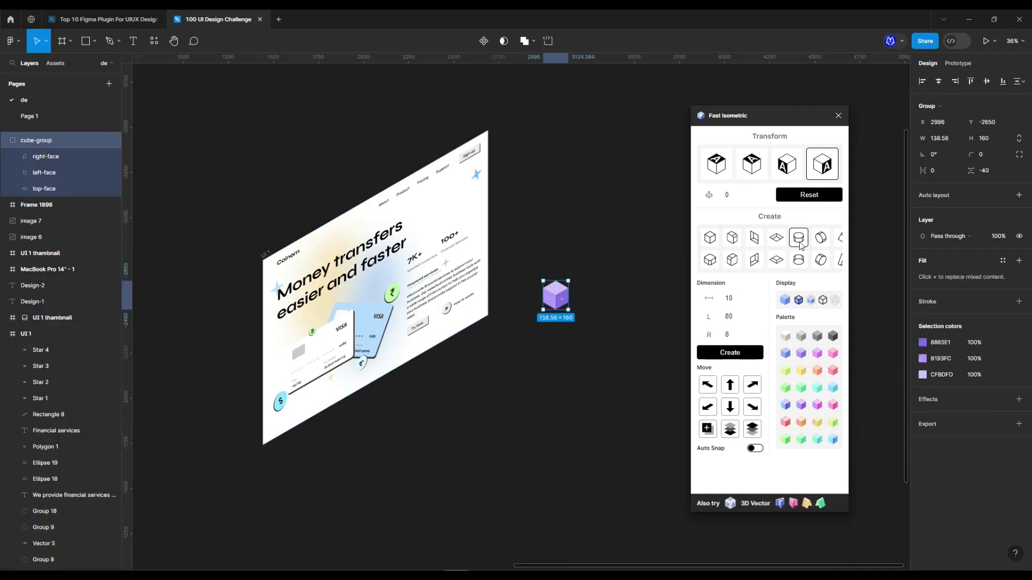
{"action": "left_click", "coordinate": [819, 241]}
{"action": "left_click", "coordinate": [483, 272]}
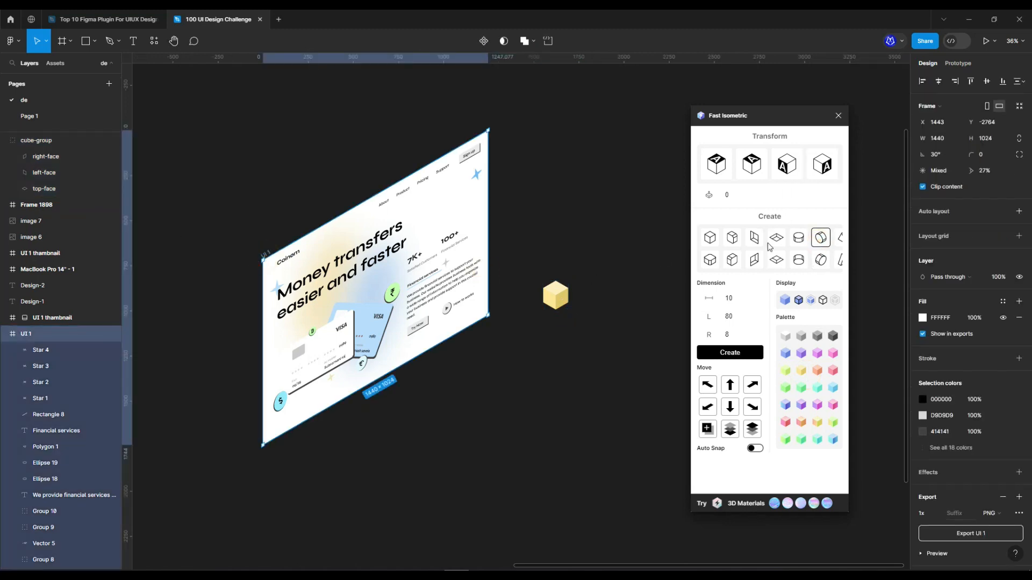
{"action": "left_click", "coordinate": [710, 260]}
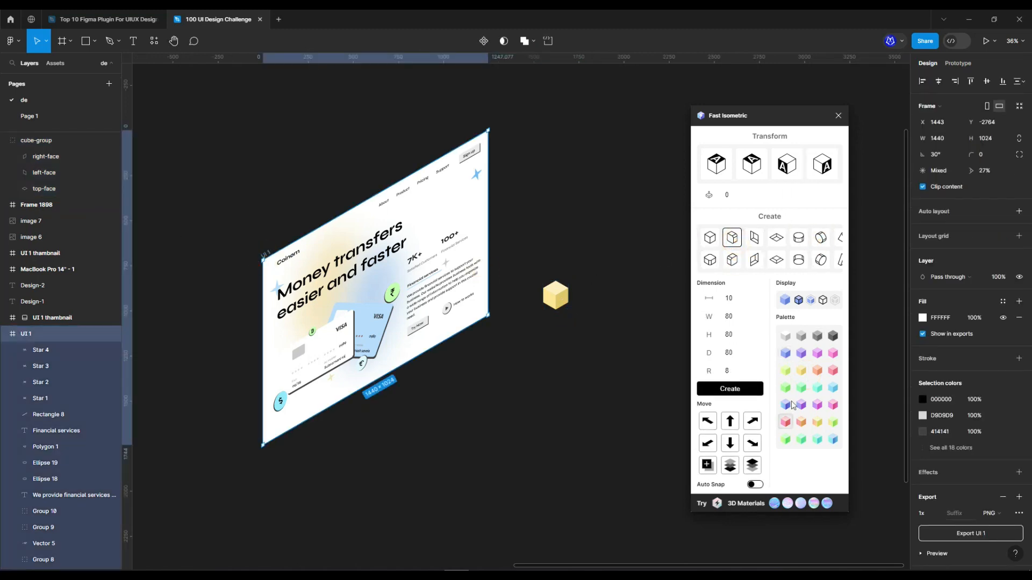
Recolor the isometric cube purple and create a matching isometric cylinder with length 80 and radius 8.
{"action": "left_click", "coordinate": [801, 353]}
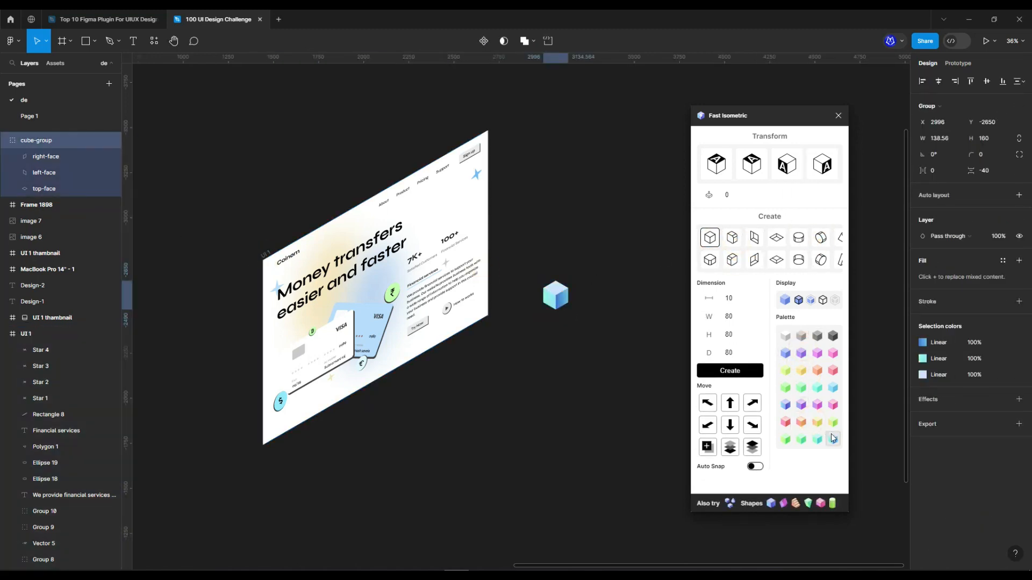
{"action": "left_click", "coordinate": [800, 352]}
{"action": "left_click", "coordinate": [798, 260]}
{"action": "left_click", "coordinate": [735, 353]}
{"action": "scroll", "coordinate": [517, 336], "scroll_direction": "up", "scroll_amount": 5}
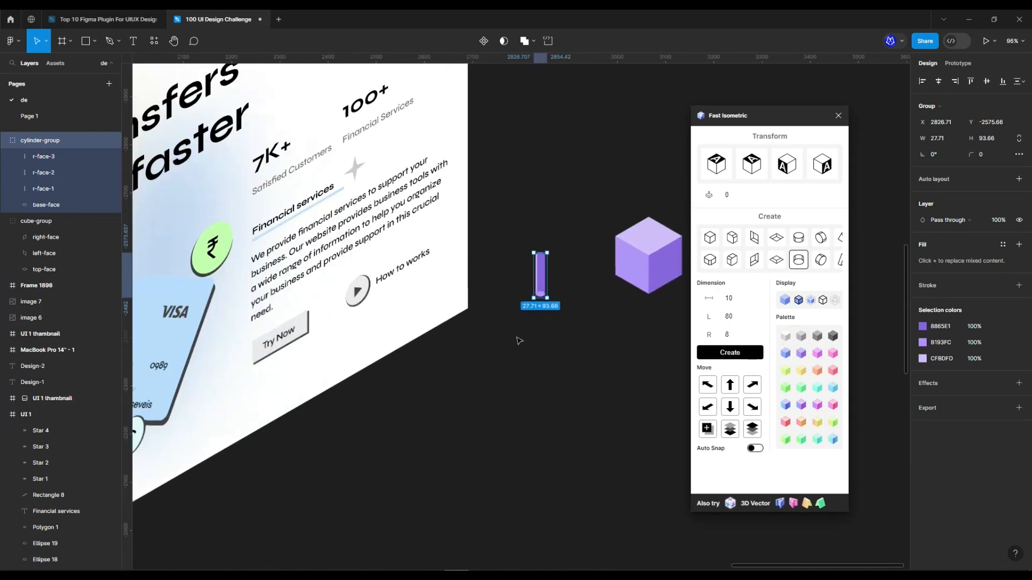
{"action": "left_click", "coordinate": [519, 341]}
Create two inverted pyramid-like isometric shapes with width, height and depth 80, the second one outlined.
{"action": "left_click", "coordinate": [732, 260]}
{"action": "scroll", "coordinate": [833, 246], "scroll_direction": "right", "scroll_amount": 2}
{"action": "left_click", "coordinate": [783, 245]}
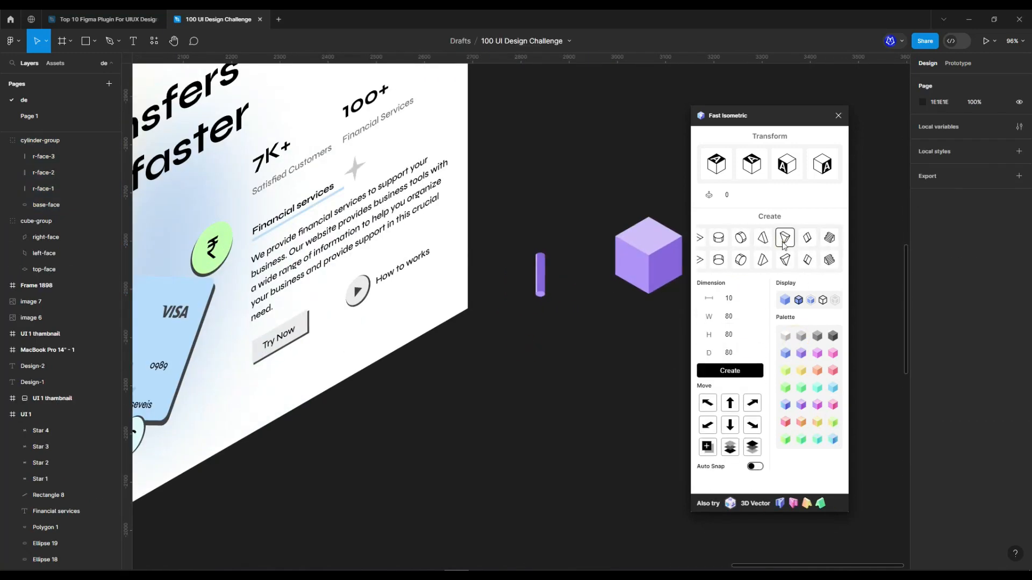
{"action": "left_click", "coordinate": [831, 421]}
{"action": "left_click", "coordinate": [798, 300]}
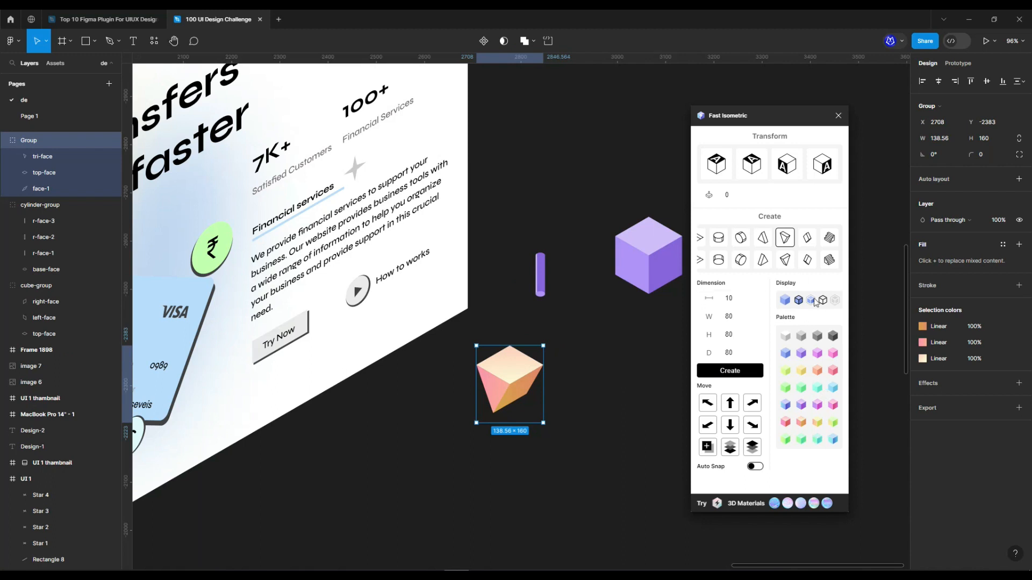
{"action": "left_click", "coordinate": [729, 370]}
Try the display styles on the second inverted shape, ending with a black outline and a yellow gradient palette.
{"action": "left_click", "coordinate": [811, 300]}
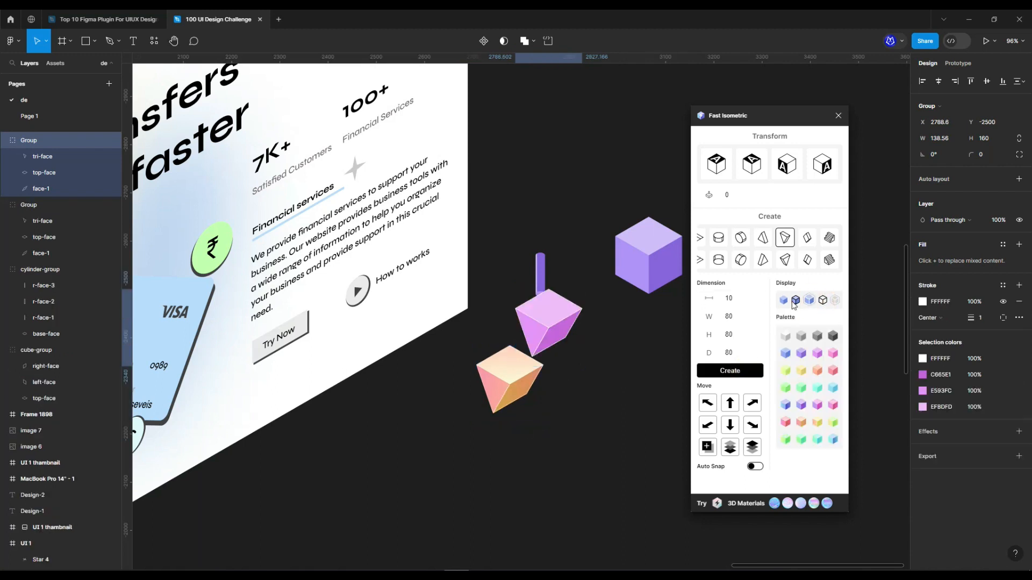
{"action": "left_click", "coordinate": [795, 300]}
{"action": "left_click", "coordinate": [834, 300]}
{"action": "left_click", "coordinate": [796, 300]}
{"action": "left_click", "coordinate": [817, 424]}
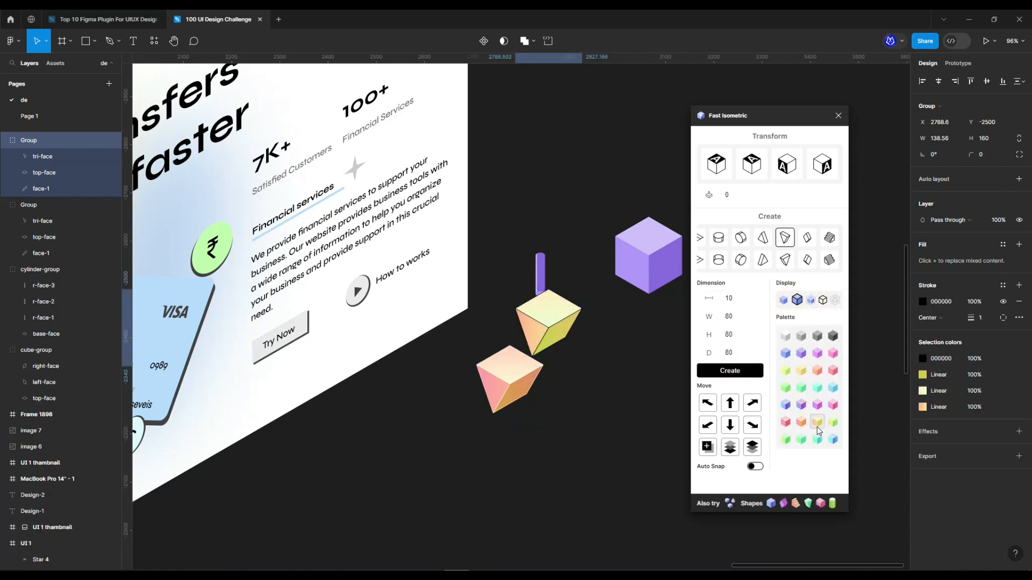
Create an isometric staircase with width, height and depth 80 and N 5, and reposition it below the other shapes.
{"action": "left_click", "coordinate": [829, 260]}
{"action": "left_click", "coordinate": [730, 389]}
{"action": "left_click_drag", "start_coordinate": [615, 269], "coordinate": [657, 498]}
{"action": "scroll", "coordinate": [656, 498], "scroll_direction": "down", "scroll_amount": 3}
{"action": "left_click", "coordinate": [726, 440]}
Apply the isometric orientations to the staircase in turn, ending with the right face, and choose the upper cylinder shape.
{"action": "left_click", "coordinate": [752, 164]}
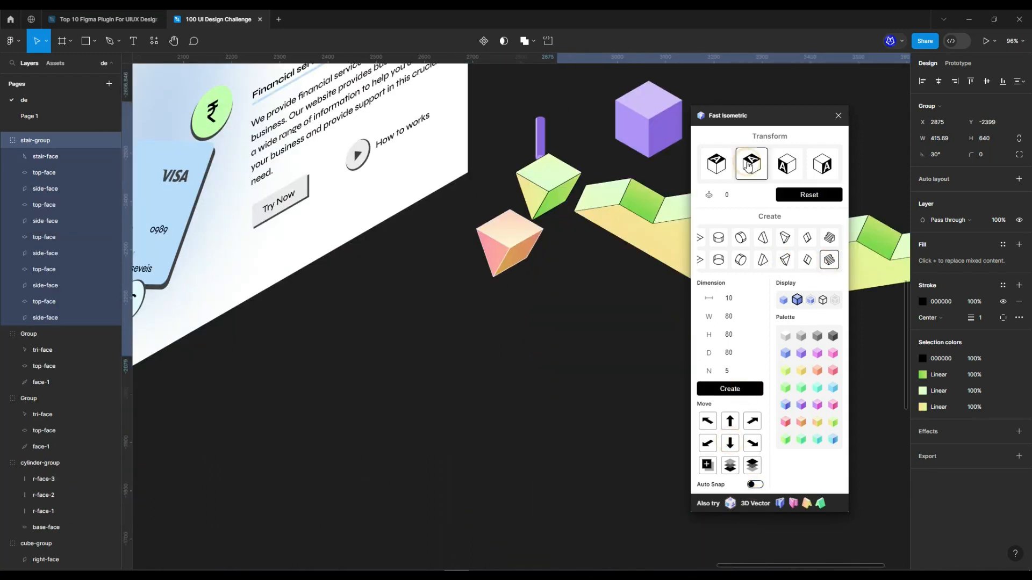
{"action": "left_click", "coordinate": [787, 164]}
{"action": "left_click", "coordinate": [822, 164]}
{"action": "left_click", "coordinate": [718, 237]}
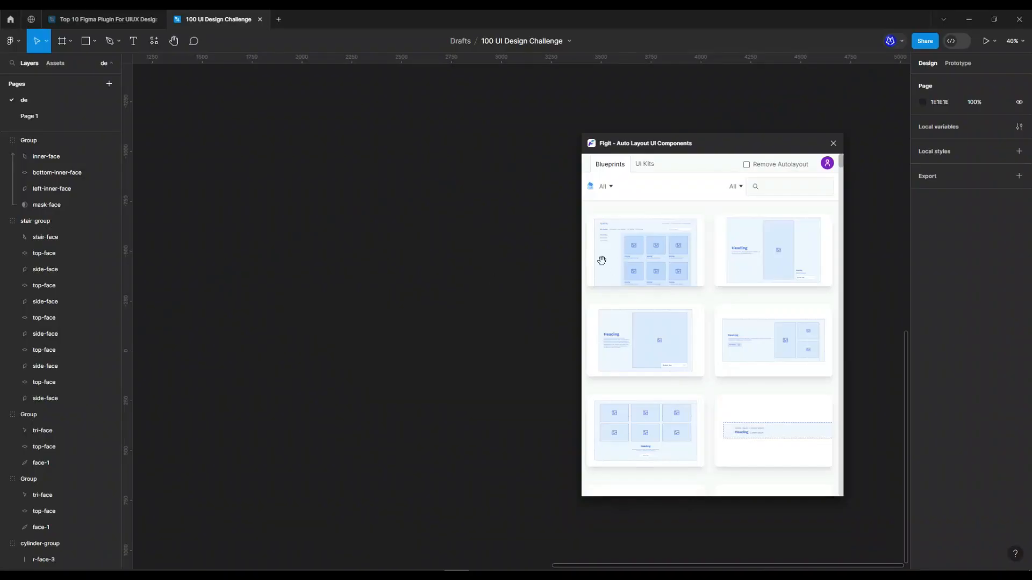
Browse Figit's auto layout blueprints and insert the Blueprint Quick View 02 layout onto the canvas.
{"action": "scroll", "coordinate": [707, 296], "scroll_direction": "down", "scroll_amount": 10}
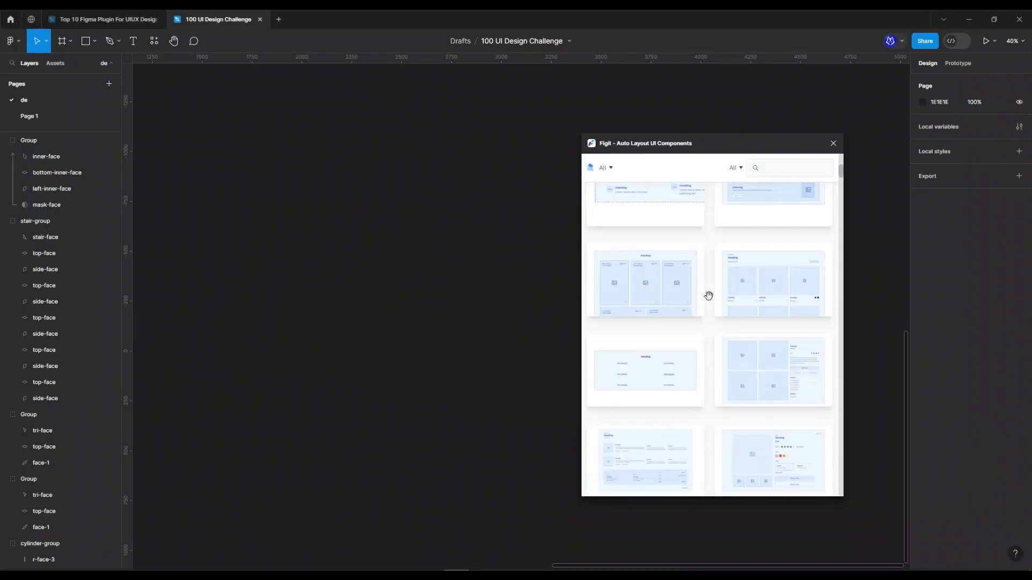
{"action": "scroll", "coordinate": [774, 272], "scroll_direction": "down", "scroll_amount": 5}
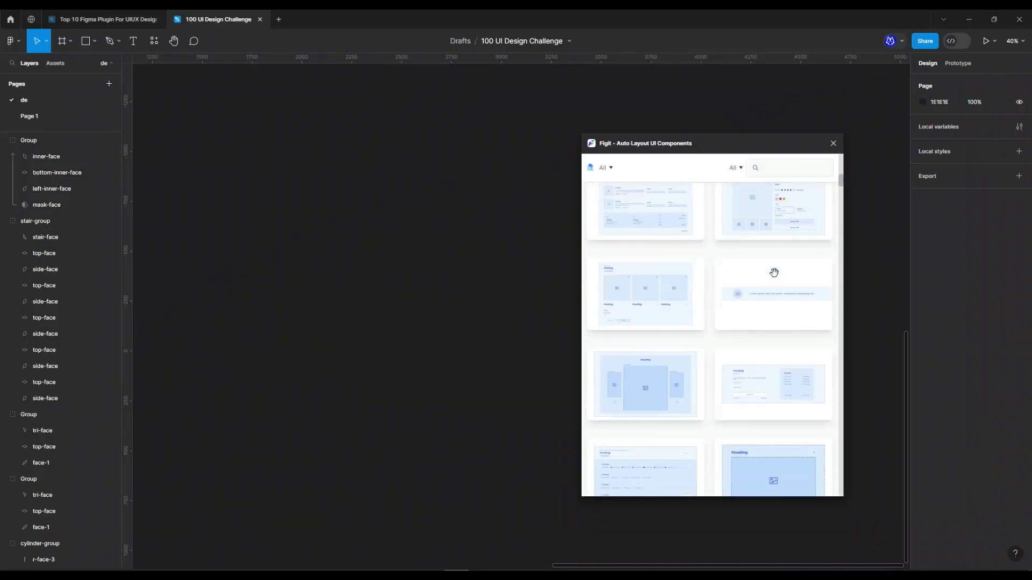
{"action": "left_click", "coordinate": [782, 320]}
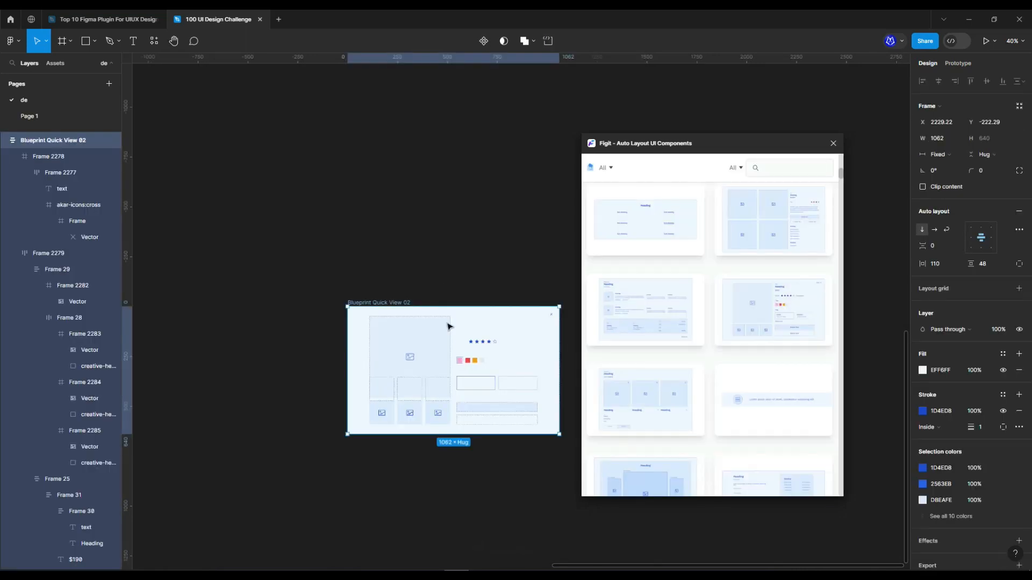
Browse more Figit layout blueprints and insert the Error Blueprint 07 layout below the Blueprint Quick View 02 frame.
{"action": "left_click", "coordinate": [505, 454]}
{"action": "scroll", "coordinate": [489, 422], "scroll_direction": "up", "scroll_amount": 5}
{"action": "left_click", "coordinate": [434, 324]}
{"action": "scroll", "coordinate": [338, 397], "scroll_direction": "down", "scroll_amount": 3}
{"action": "left_click", "coordinate": [442, 467]}
{"action": "scroll", "coordinate": [451, 419], "scroll_direction": "down", "scroll_amount": 3}
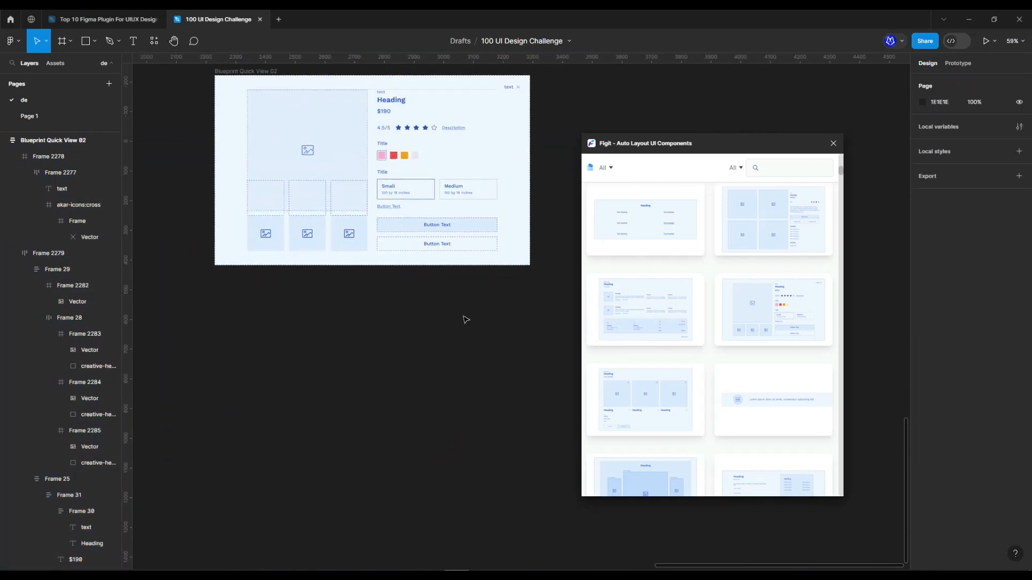
{"action": "scroll", "coordinate": [663, 278], "scroll_direction": "down", "scroll_amount": 10}
{"action": "scroll", "coordinate": [721, 370], "scroll_direction": "down", "scroll_amount": 10}
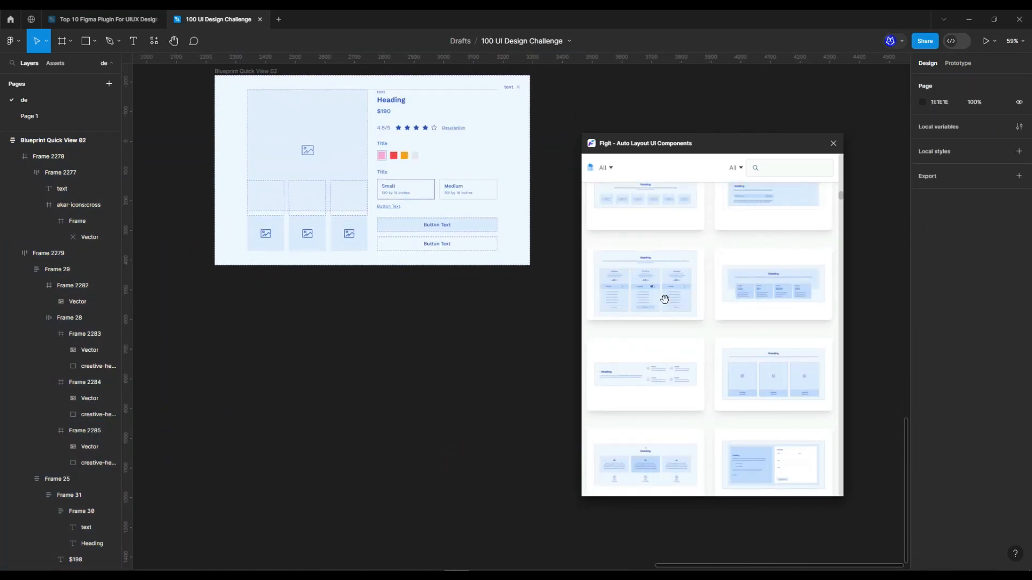
{"action": "left_click", "coordinate": [664, 254]}
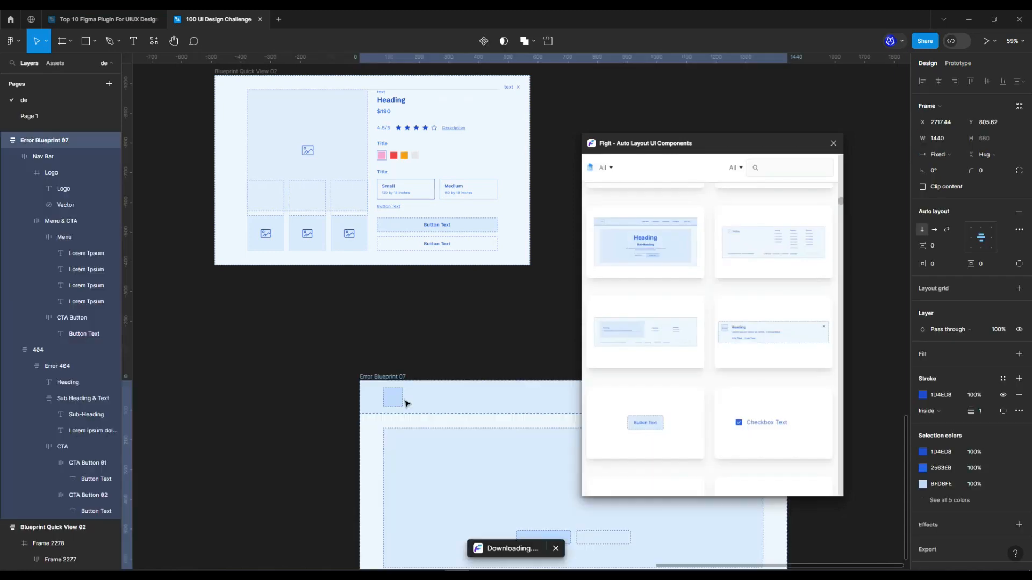
Browse Figit's component library by category, filtering by Websites, Stores and Dashboards in turn.
{"action": "scroll", "coordinate": [674, 173], "scroll_direction": "down", "scroll_amount": 10}
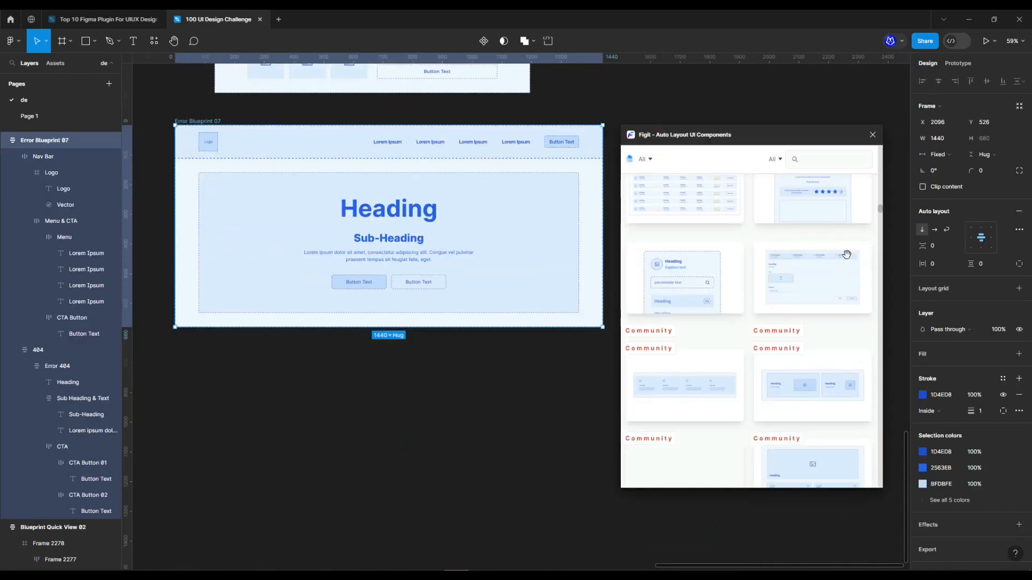
{"action": "left_click", "coordinate": [641, 159]}
{"action": "left_click", "coordinate": [655, 190]}
{"action": "left_click", "coordinate": [651, 159]}
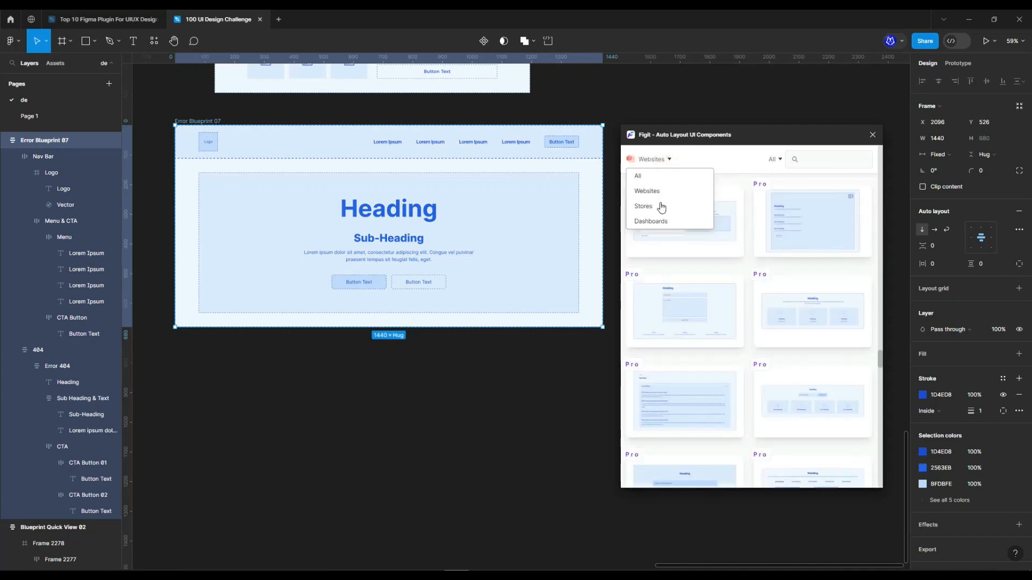
{"action": "left_click", "coordinate": [660, 207]}
{"action": "scroll", "coordinate": [691, 301], "scroll_direction": "down", "scroll_amount": 5}
{"action": "scroll", "coordinate": [693, 309], "scroll_direction": "up", "scroll_amount": 20}
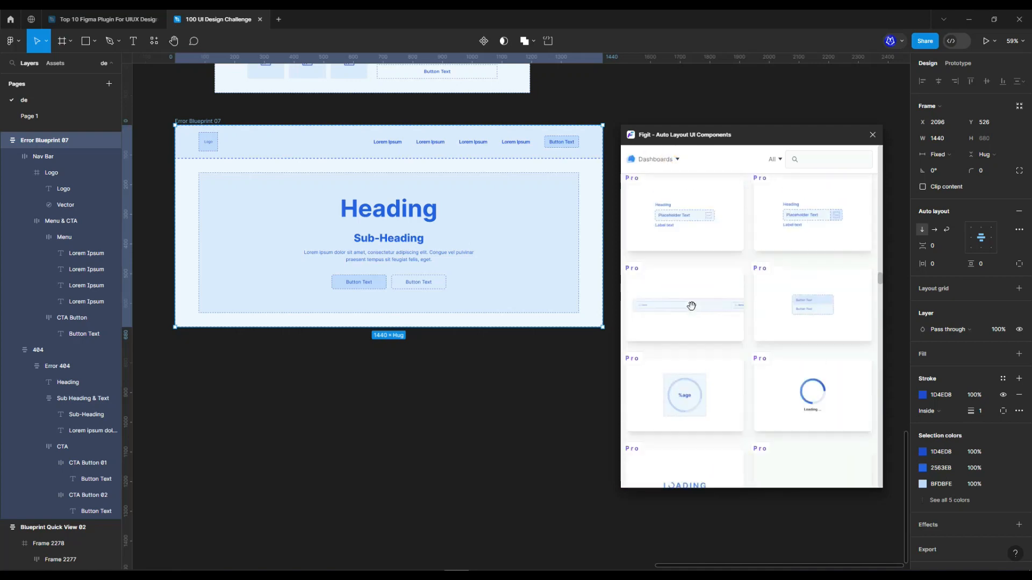
{"action": "left_click_drag", "start_coordinate": [881, 241], "coordinate": [881, 153]}
Browse the full-color components across all categories and choose the product quick view layout with the pink handbag.
{"action": "scroll", "coordinate": [723, 327], "scroll_direction": "down", "scroll_amount": 1}
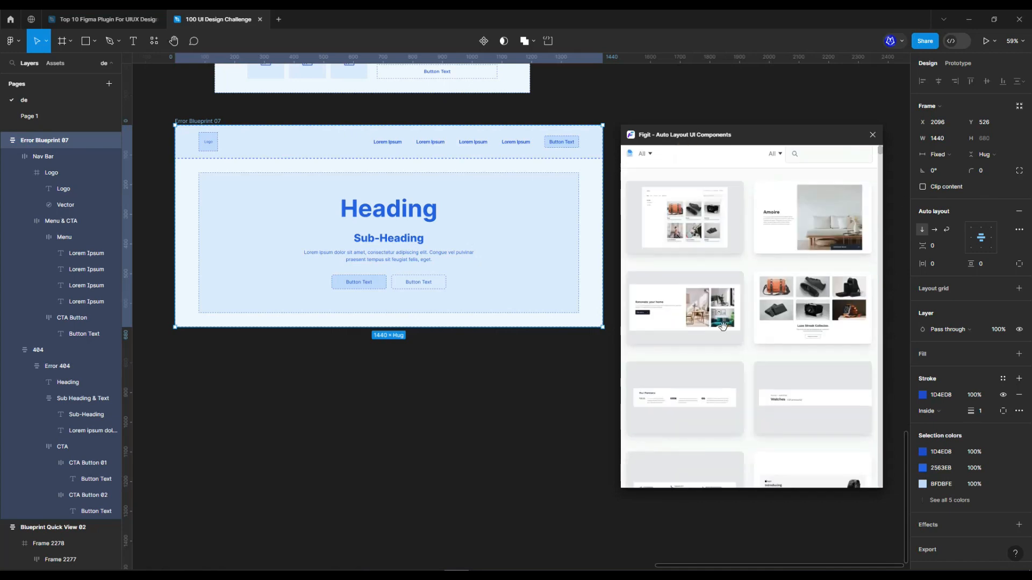
{"action": "scroll", "coordinate": [761, 412], "scroll_direction": "down", "scroll_amount": 2}
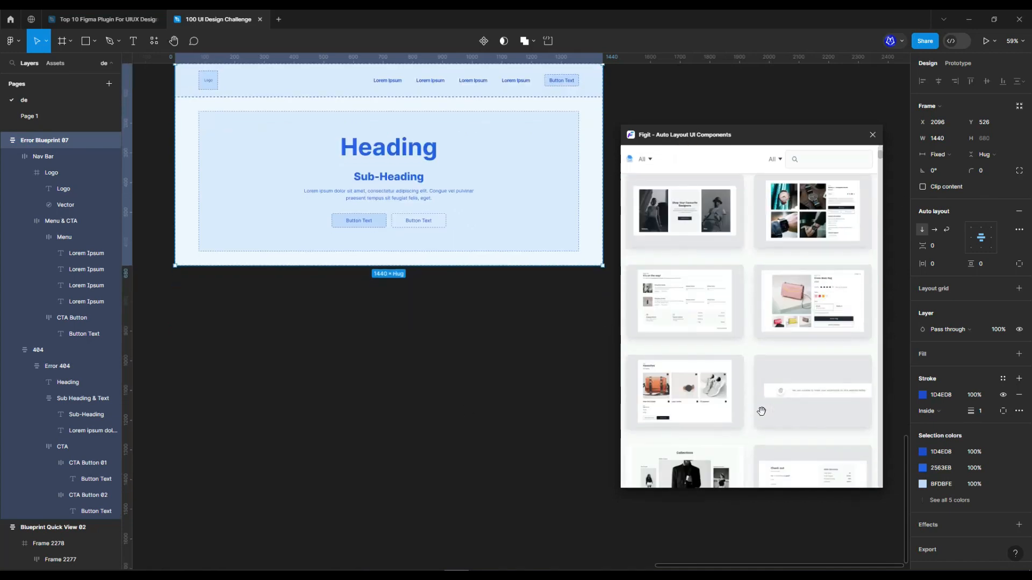
{"action": "left_click", "coordinate": [823, 290]}
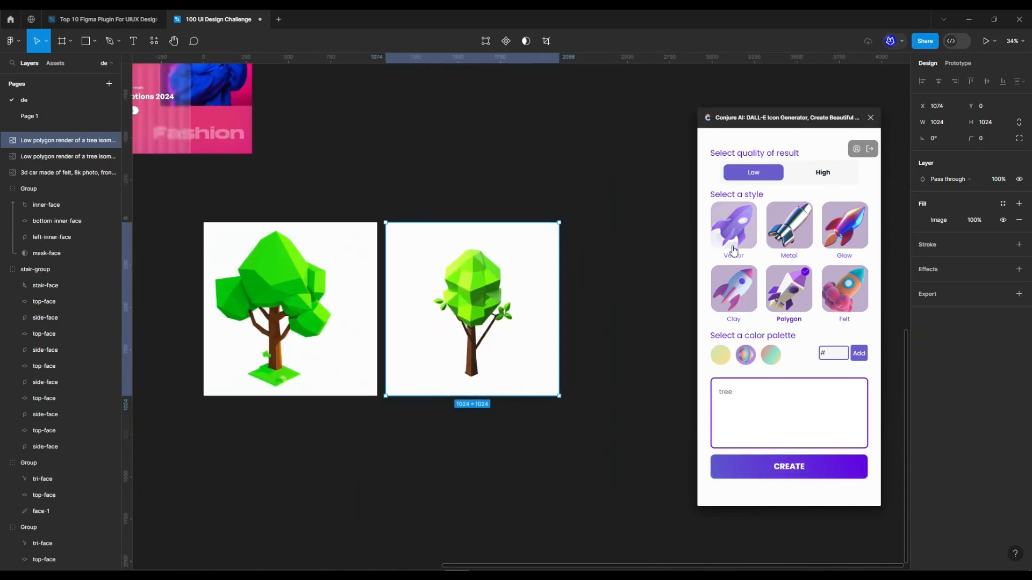
Generate a low-quality icon from the prompt "tree" in the Vector style with the Conjure AI plugin.
{"action": "left_click", "coordinate": [734, 231]}
{"action": "left_click", "coordinate": [806, 466]}
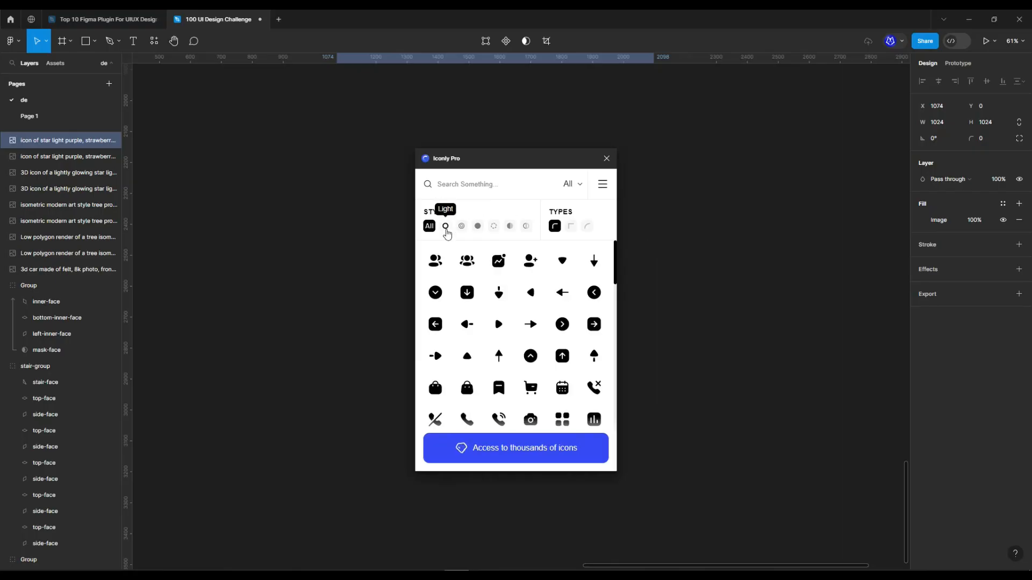
Preview the Light and neighboring icon styles in Iconly Pro, return to all styles, and place the bold Activity icon on the canvas.
{"action": "left_click", "coordinate": [446, 230]}
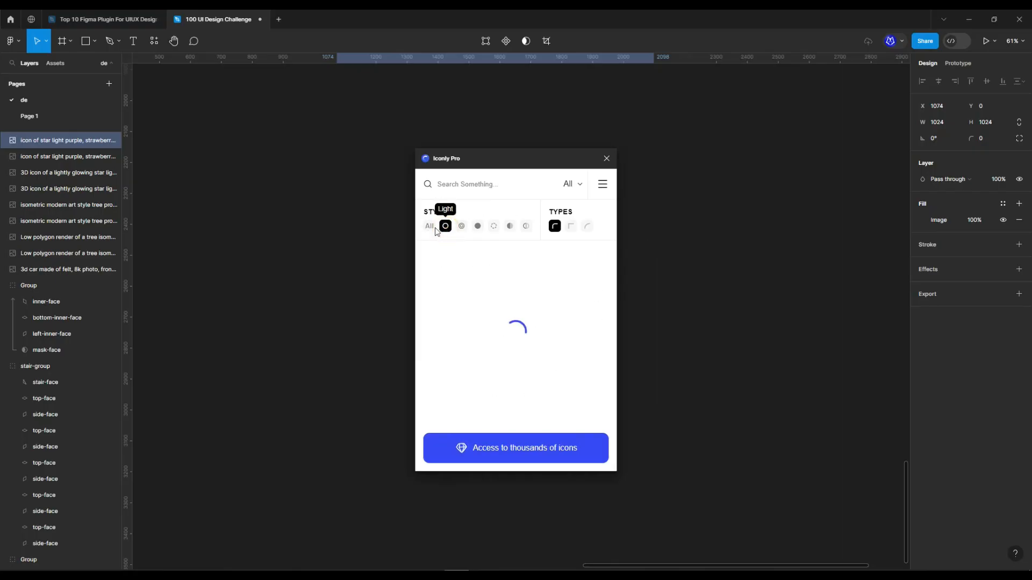
{"action": "left_click", "coordinate": [464, 230]}
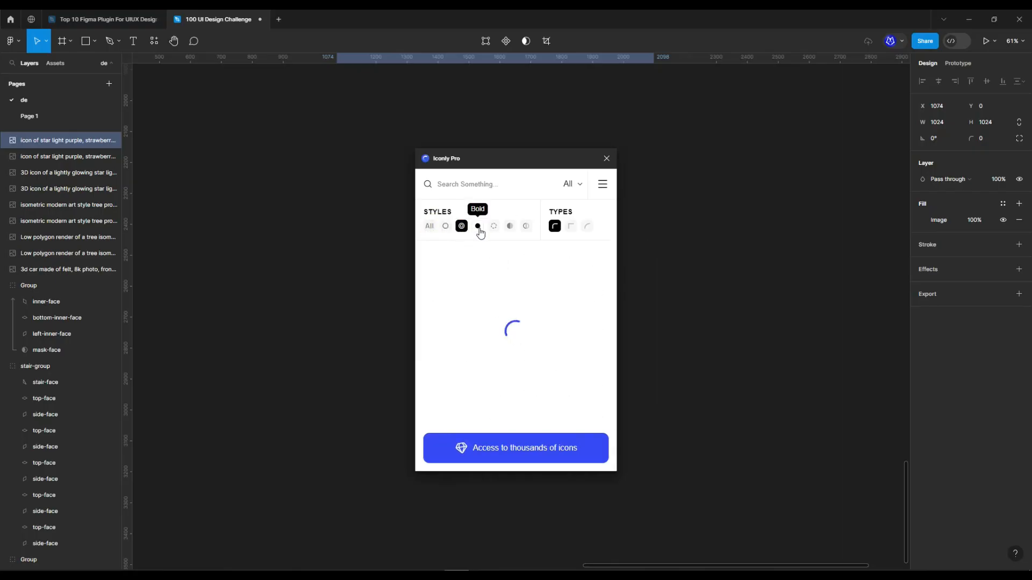
{"action": "left_click", "coordinate": [429, 226]}
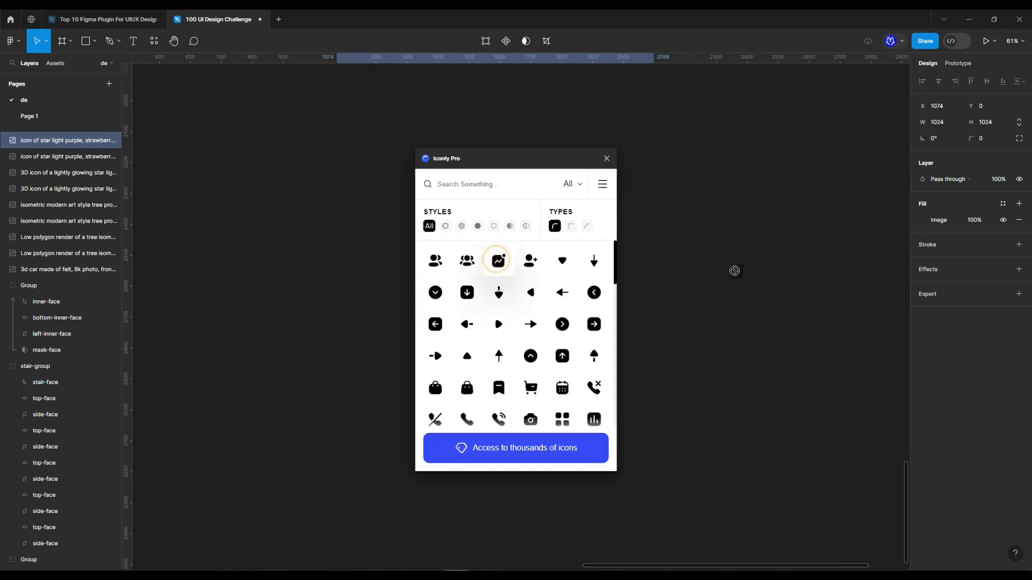
{"action": "left_click_drag", "start_coordinate": [734, 271], "coordinate": [692, 278]}
{"action": "scroll", "coordinate": [408, 328], "scroll_direction": "down", "scroll_amount": 2}
{"action": "left_click_drag", "start_coordinate": [531, 355], "coordinate": [681, 333]}
Draw a rectangle about 1099 by 983 behind the bold Activity icon and fill it with white FFFFFF.
{"action": "left_click_drag", "start_coordinate": [848, 193], "coordinate": [638, 380]}
{"action": "left_click", "coordinate": [922, 220]}
{"action": "left_click_drag", "start_coordinate": [805, 291], "coordinate": [788, 252]}
{"action": "left_click", "coordinate": [899, 223]}
{"action": "scroll", "coordinate": [722, 299], "scroll_direction": "up", "scroll_amount": 5}
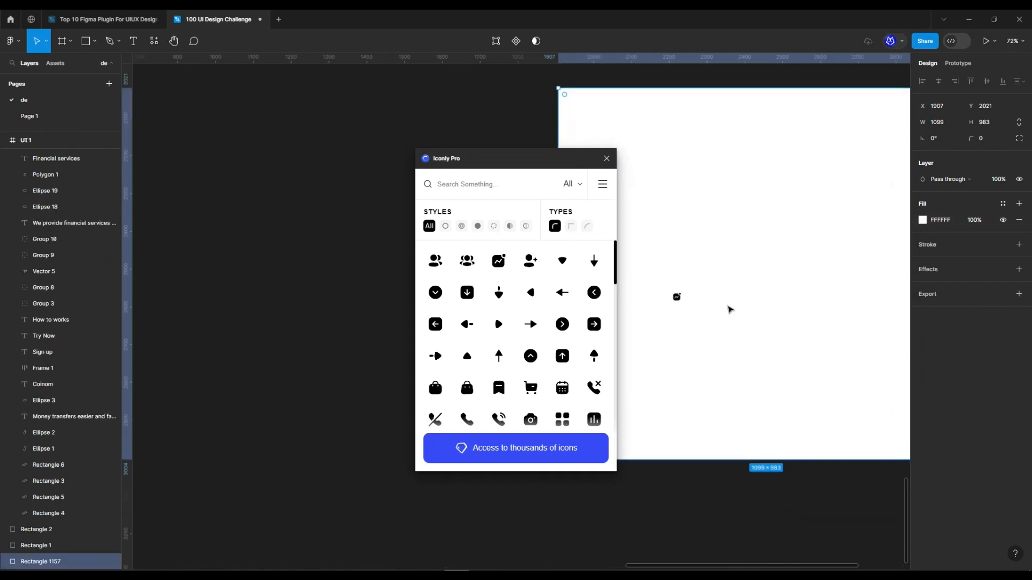
Switch Iconly Pro to the Light style and place the Light Activity icon beside the bold one.
{"action": "left_click_drag", "start_coordinate": [537, 159], "coordinate": [383, 149]}
{"action": "left_click", "coordinate": [324, 216]}
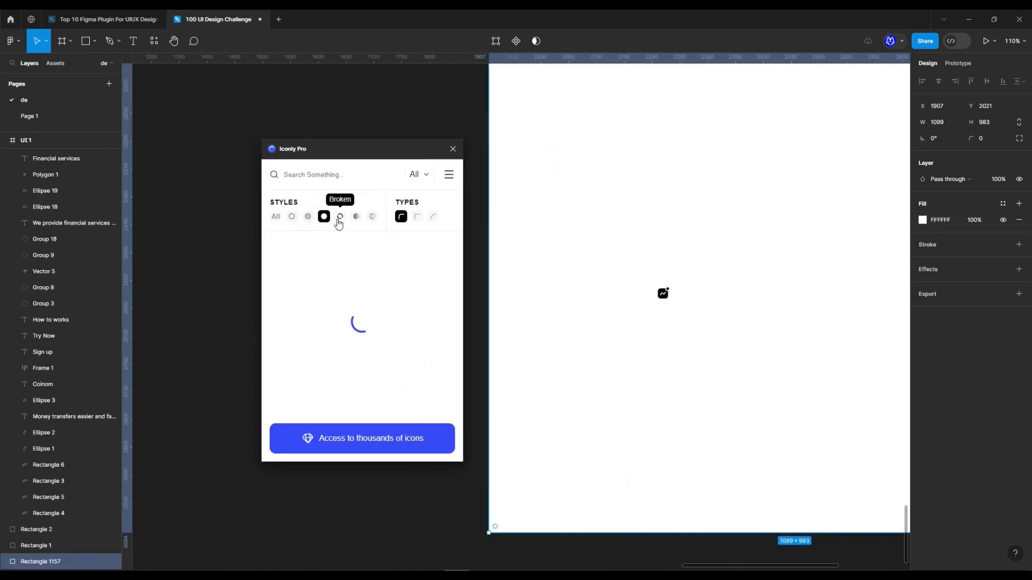
{"action": "left_click", "coordinate": [292, 217]}
{"action": "left_click", "coordinate": [281, 251]}
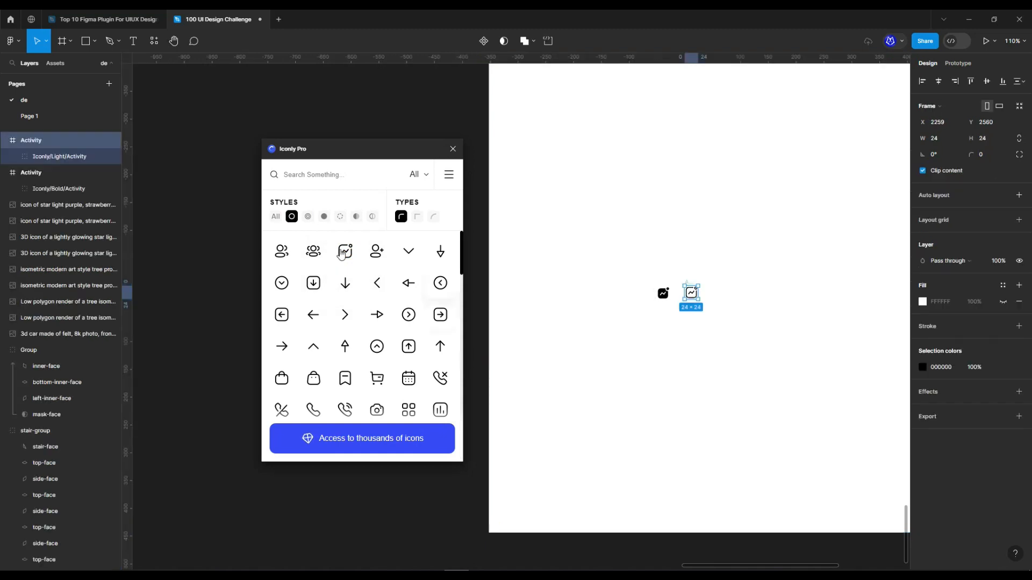
Browse Iconly Pro's Broken style icons and switch to the second corner type.
{"action": "left_click", "coordinate": [340, 217]}
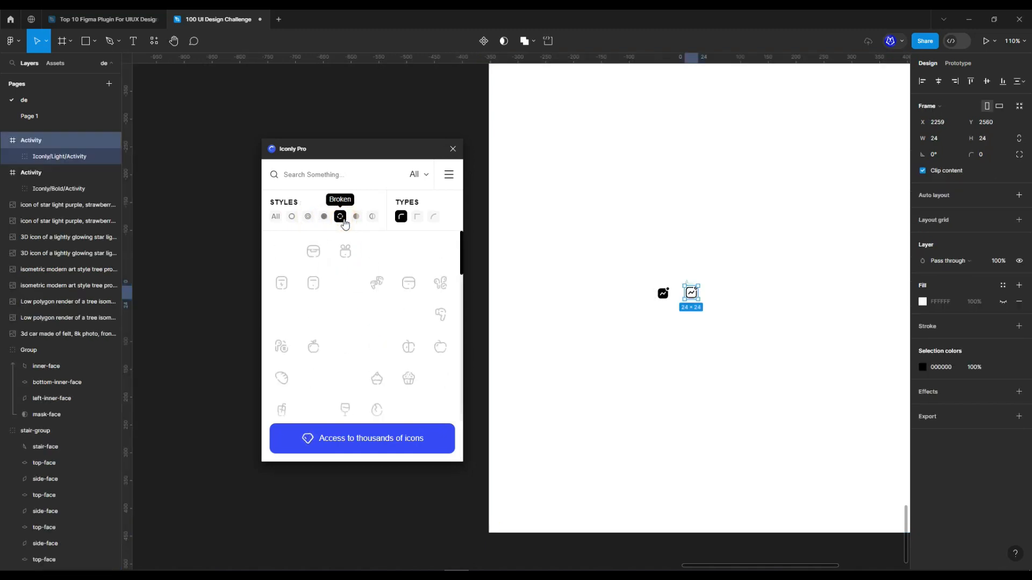
{"action": "scroll", "coordinate": [368, 340], "scroll_direction": "down", "scroll_amount": 5}
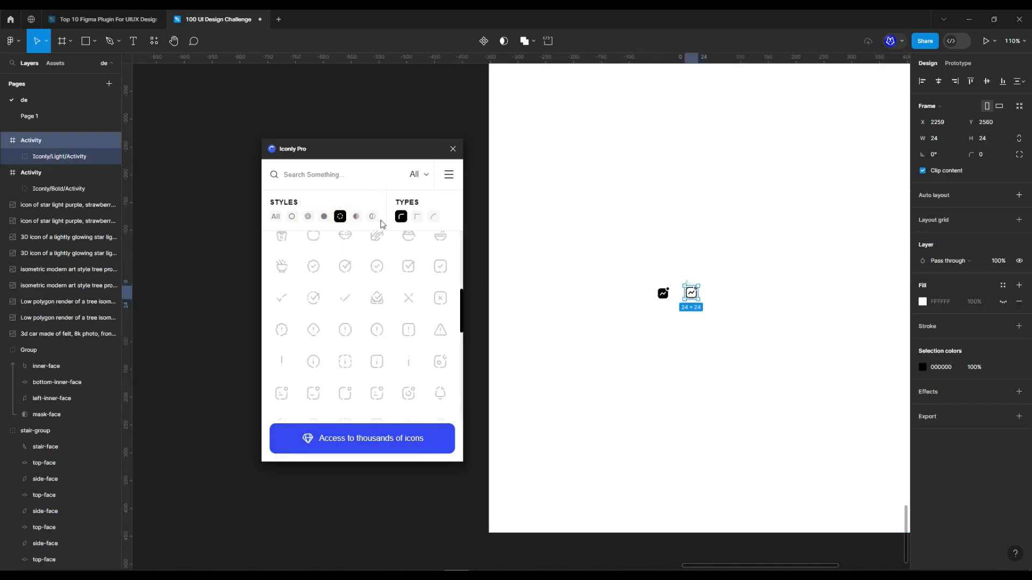
{"action": "left_click", "coordinate": [417, 217]}
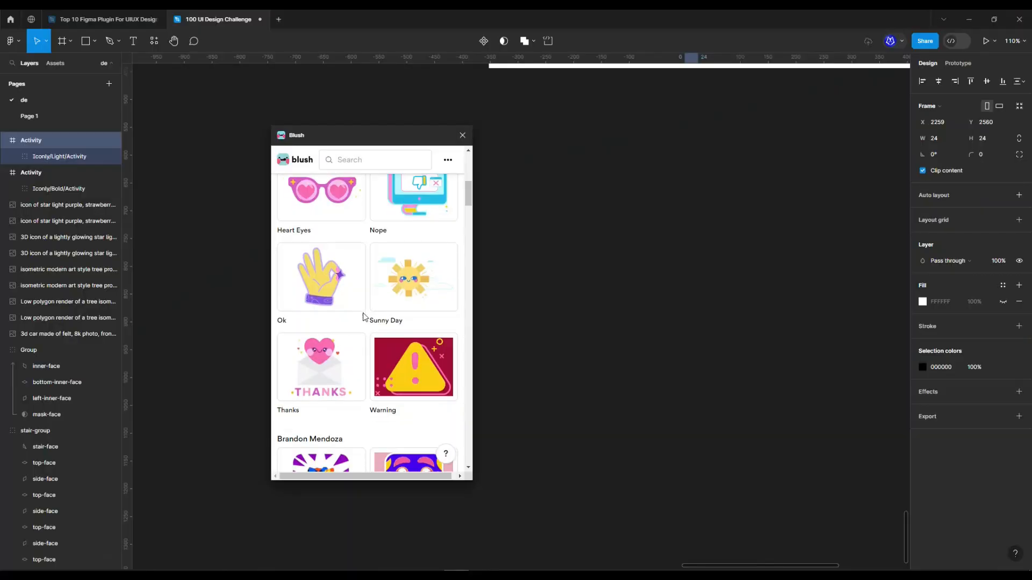
Browse the sticker sets in Blush's Goodies collection.
{"action": "scroll", "coordinate": [364, 317], "scroll_direction": "down", "scroll_amount": 3}
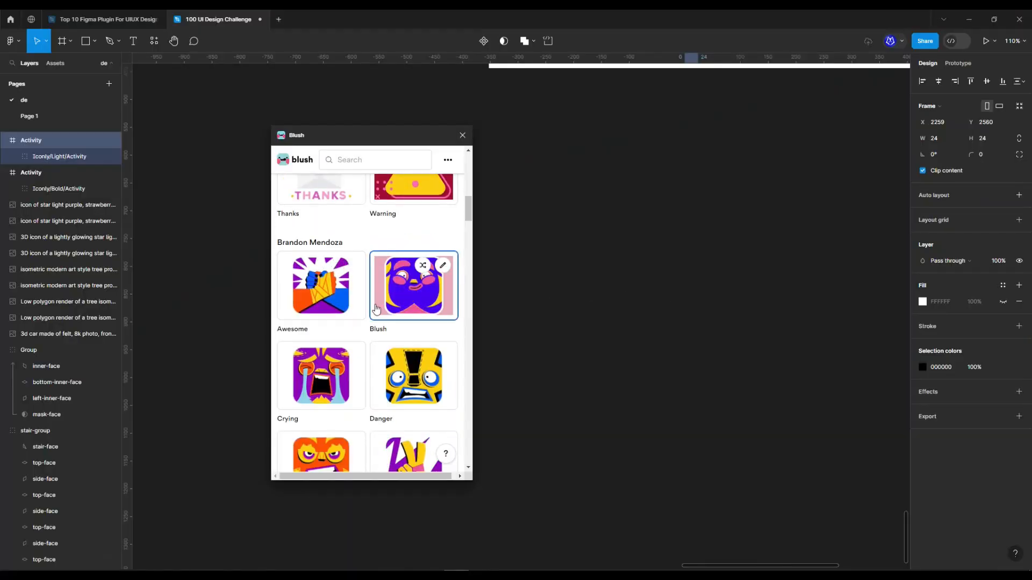
{"action": "scroll", "coordinate": [375, 310], "scroll_direction": "up", "scroll_amount": 10}
{"action": "scroll", "coordinate": [318, 320], "scroll_direction": "down", "scroll_amount": 1}
{"action": "left_click", "coordinate": [448, 162]}
{"action": "left_click", "coordinate": [300, 242]}
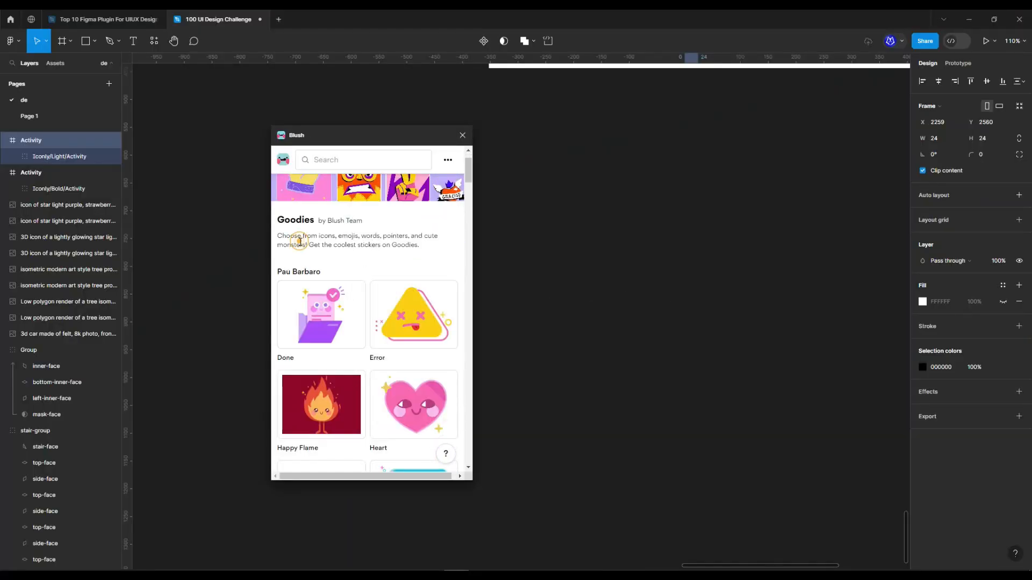
{"action": "scroll", "coordinate": [366, 253], "scroll_direction": "down", "scroll_amount": 15}
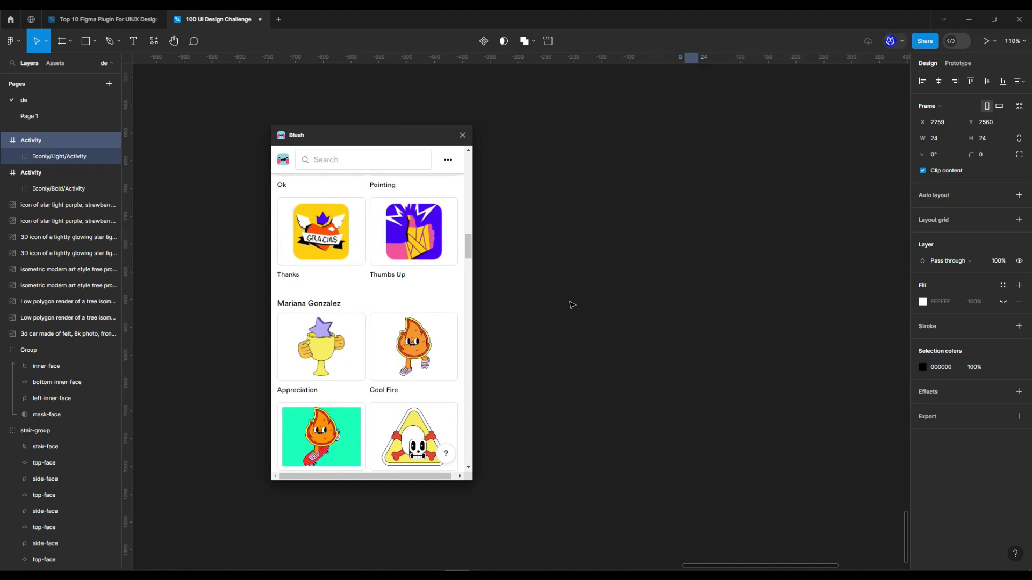
Lock the white rectangle and delete the two Activity icons on it.
{"action": "scroll", "coordinate": [572, 305], "scroll_direction": "down", "scroll_amount": 6}
{"action": "scroll", "coordinate": [543, 333], "scroll_direction": "up", "scroll_amount": 5}
{"action": "scroll", "coordinate": [537, 333], "scroll_direction": "down", "scroll_amount": 3}
{"action": "scroll", "coordinate": [634, 272], "scroll_direction": "up", "scroll_amount": 4}
{"action": "left_click", "coordinate": [599, 263]}
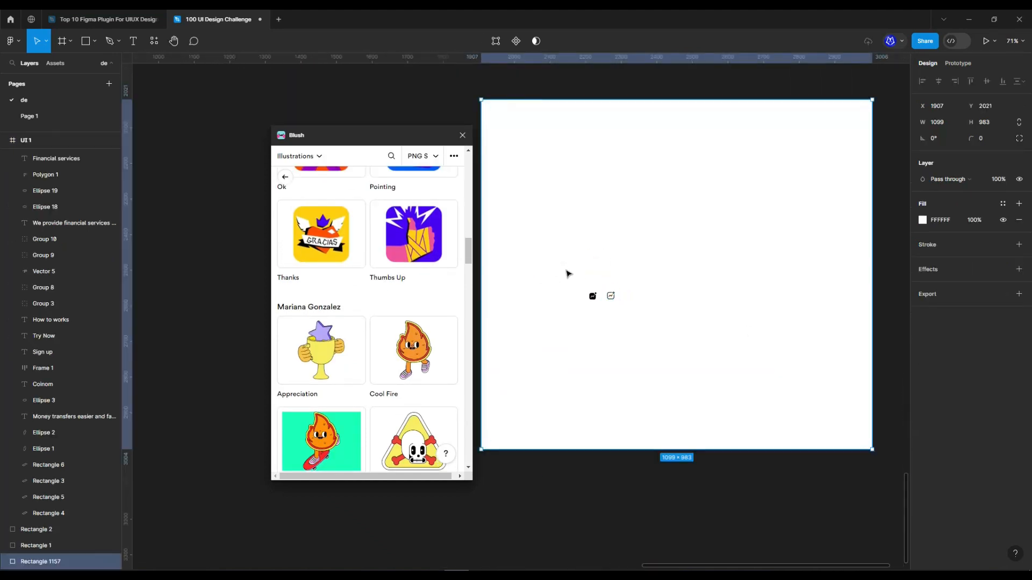
{"action": "key", "text": "ctrl+shift+l"}
{"action": "left_click_drag", "start_coordinate": [566, 271], "coordinate": [633, 314]}
{"action": "key", "text": "Delete"}
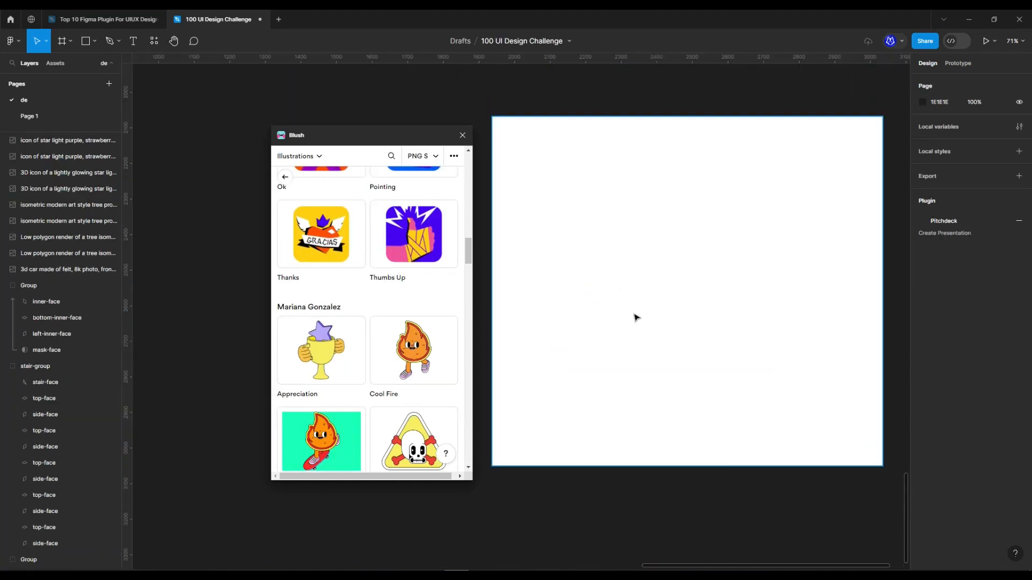
Insert Blush's Goodies Thumbs Up sticker over the white rectangle and swap it for the Pointing variant.
{"action": "left_click", "coordinate": [398, 283]}
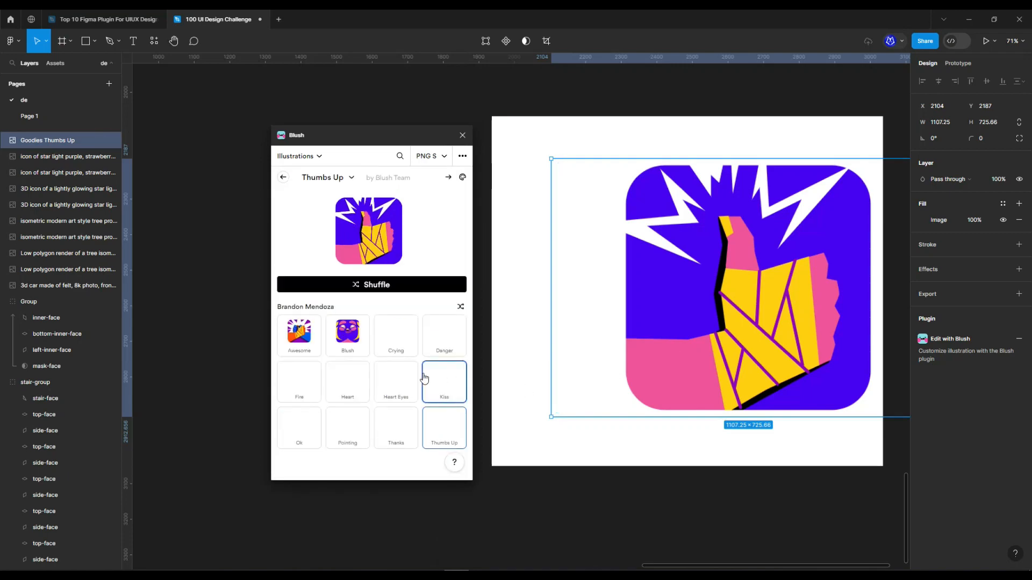
{"action": "left_click", "coordinate": [348, 425]}
Open the Wavy Buddies collection and replace the sticker with its Avatar illustration.
{"action": "left_click", "coordinate": [307, 156]}
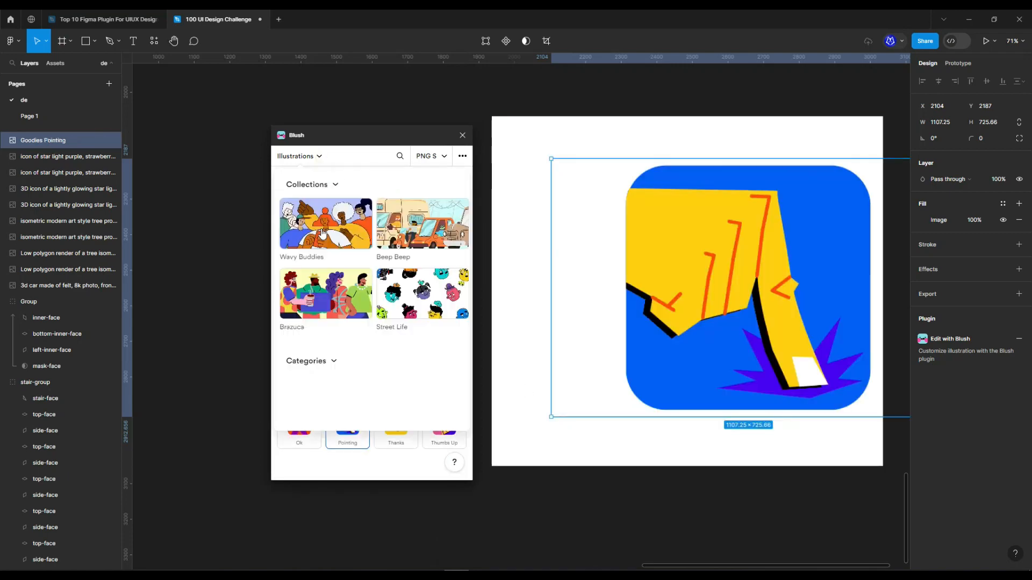
{"action": "left_click", "coordinate": [318, 223]}
{"action": "scroll", "coordinate": [317, 215], "scroll_direction": "down", "scroll_amount": 3}
{"action": "left_click", "coordinate": [323, 209]}
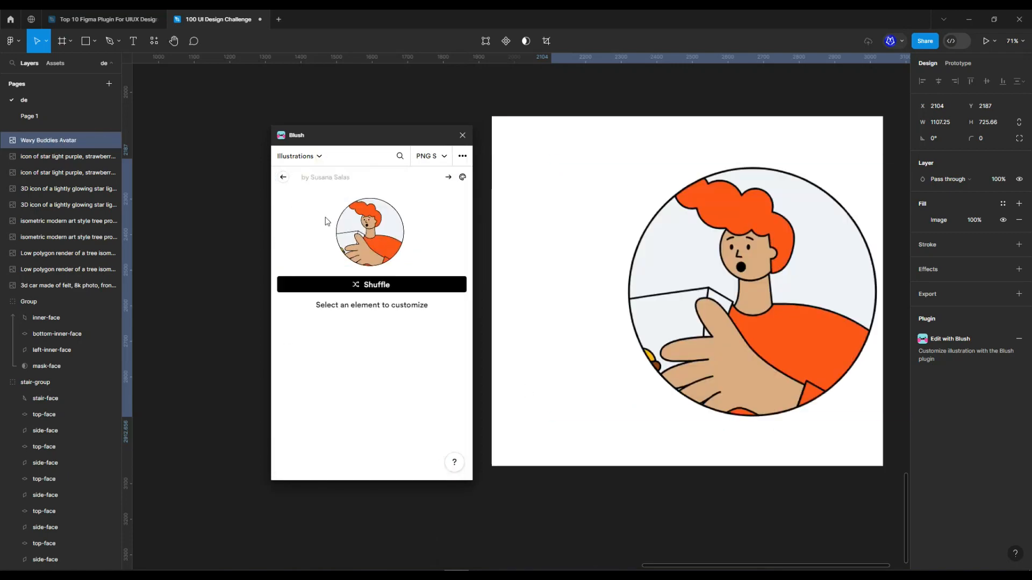
Return to the illustration collections and try to set the image format to Medium PNG.
{"action": "left_click", "coordinate": [282, 177]}
{"action": "scroll", "coordinate": [285, 180], "scroll_direction": "down", "scroll_amount": 10}
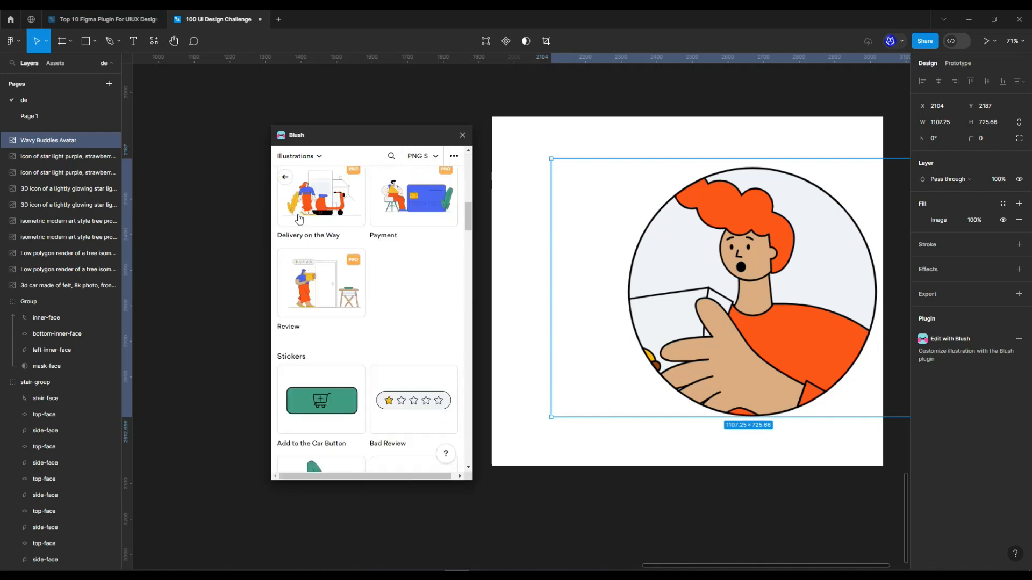
{"action": "left_click", "coordinate": [290, 178]}
{"action": "left_click", "coordinate": [291, 179]}
{"action": "left_click", "coordinate": [421, 156]}
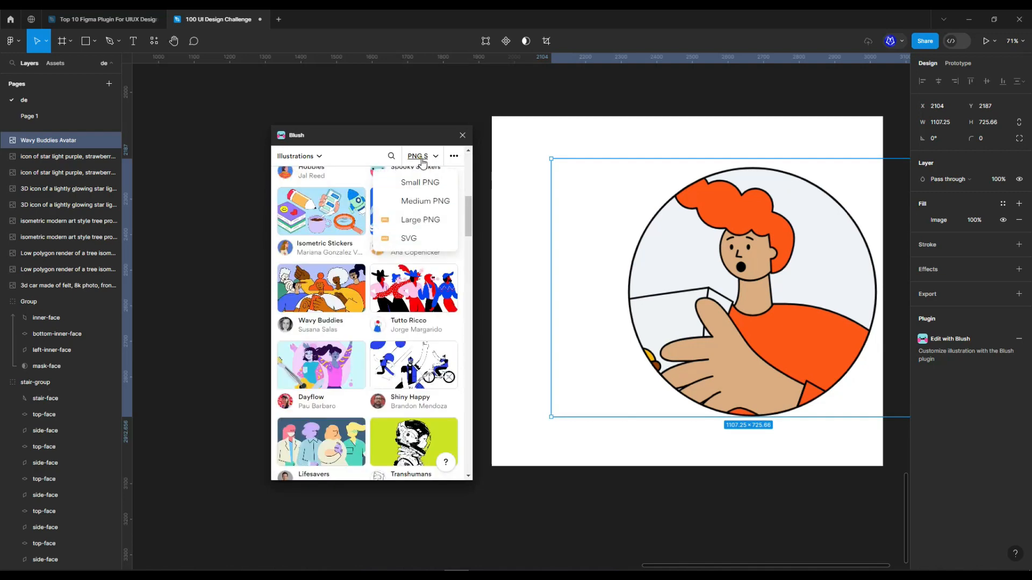
{"action": "left_click", "coordinate": [432, 202]}
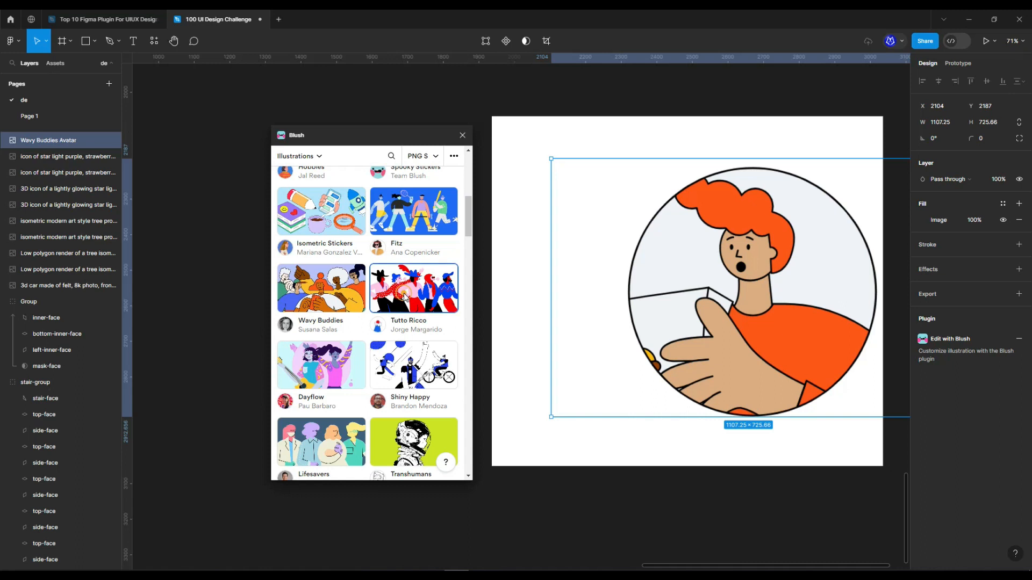
Customize the Wavy Buddies avatar by trying the afro hair and other faces, ending with a worried face, swept curly hair and the blue torso.
{"action": "scroll", "coordinate": [405, 296], "scroll_direction": "down", "scroll_amount": 2}
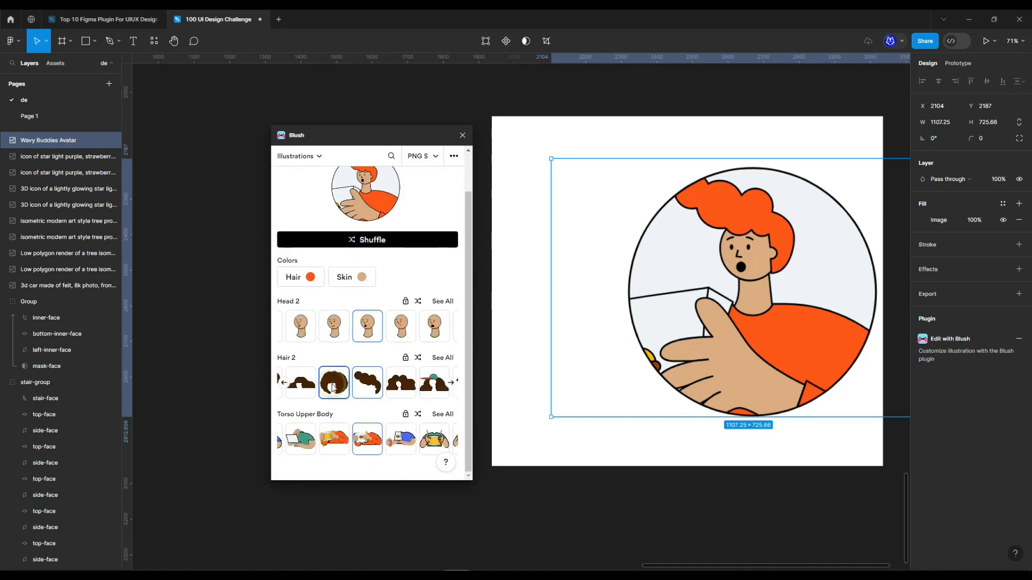
{"action": "left_click", "coordinate": [334, 382]}
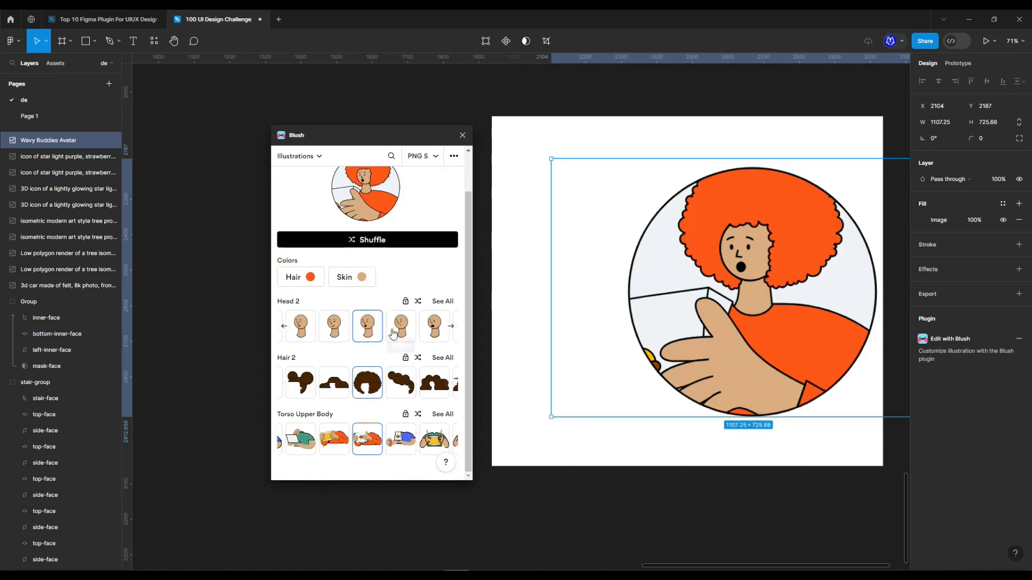
{"action": "left_click", "coordinate": [397, 335]}
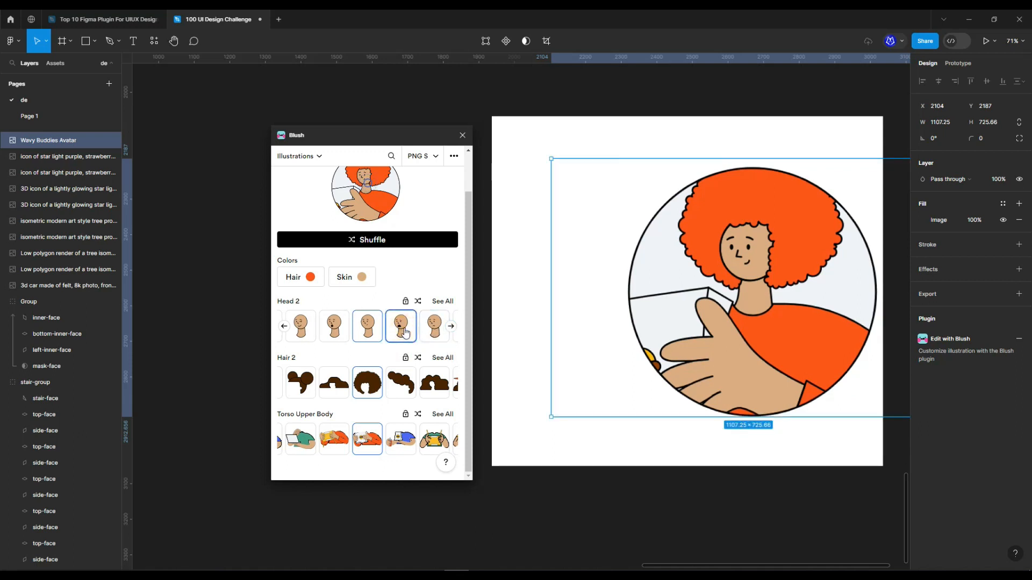
{"action": "left_click", "coordinate": [405, 334]}
{"action": "left_click", "coordinate": [396, 378]}
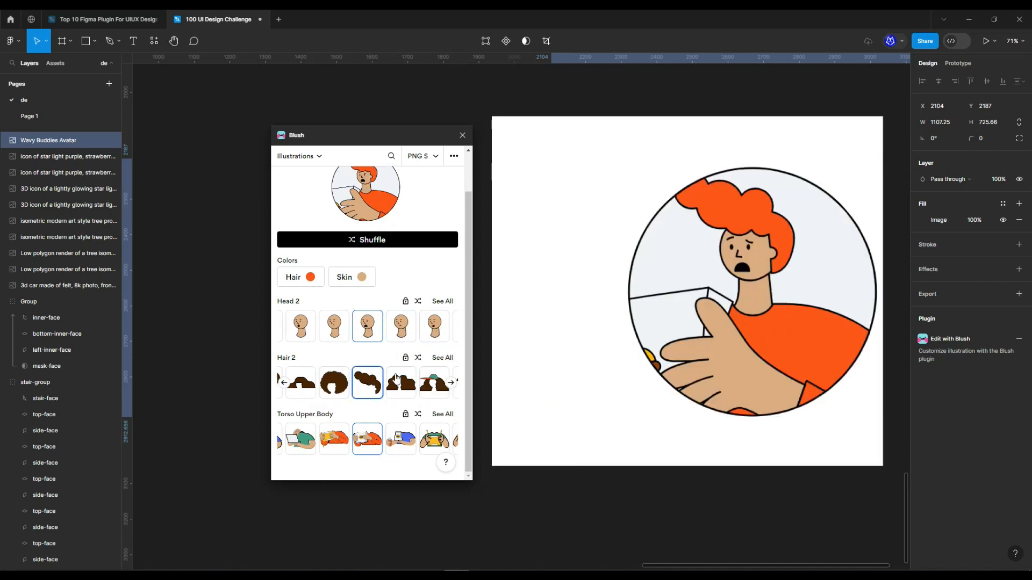
{"action": "left_click", "coordinate": [418, 445]}
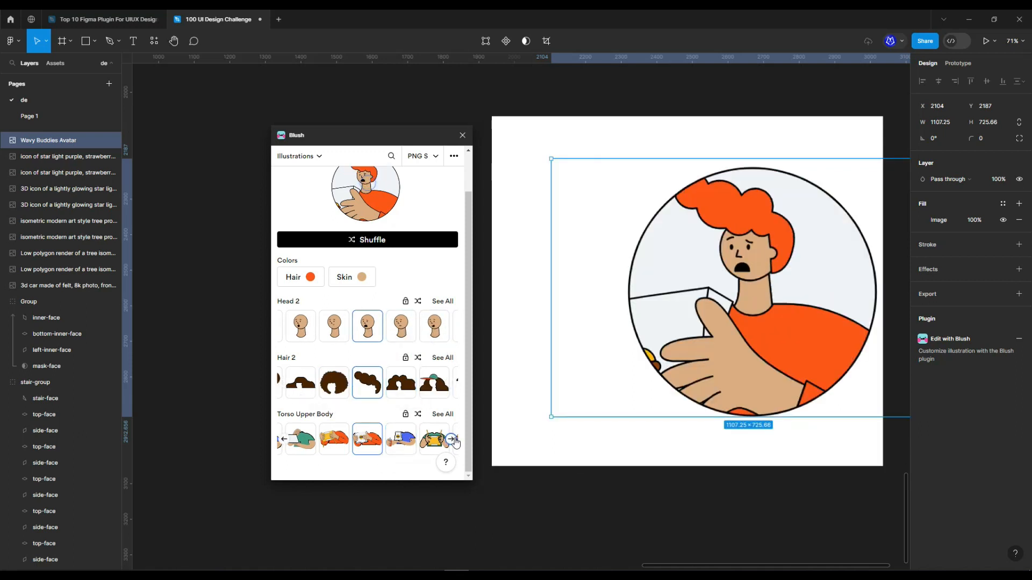
Replace the avatar with the Standing character from Blush's Street Life collection and show its customization options.
{"action": "scroll", "coordinate": [301, 215], "scroll_direction": "up", "scroll_amount": 2}
{"action": "left_click", "coordinate": [285, 178]}
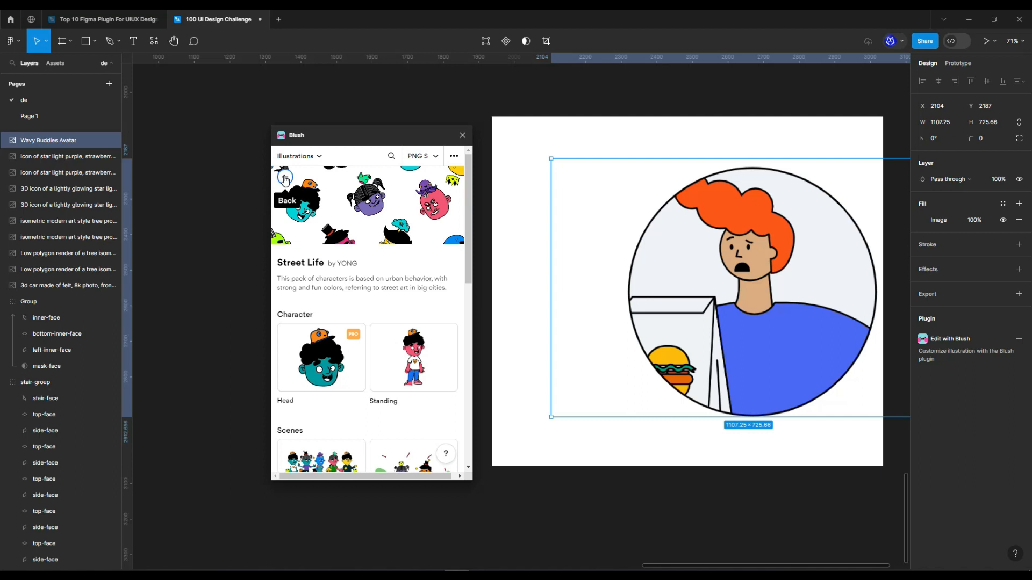
{"action": "mouse_move", "coordinate": [456, 380]}
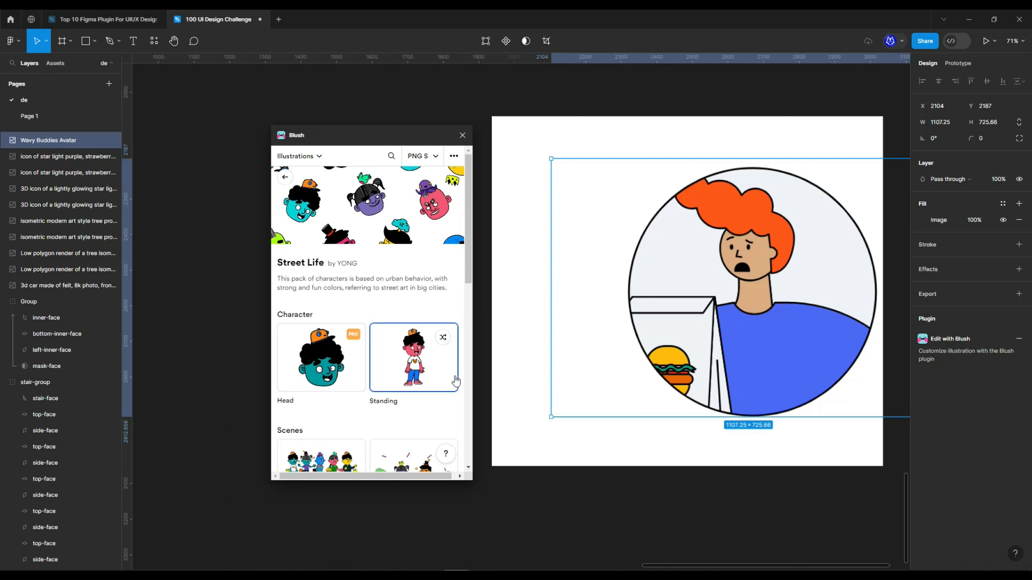
{"action": "left_click", "coordinate": [406, 371]}
{"action": "scroll", "coordinate": [391, 369], "scroll_direction": "down", "scroll_amount": 2}
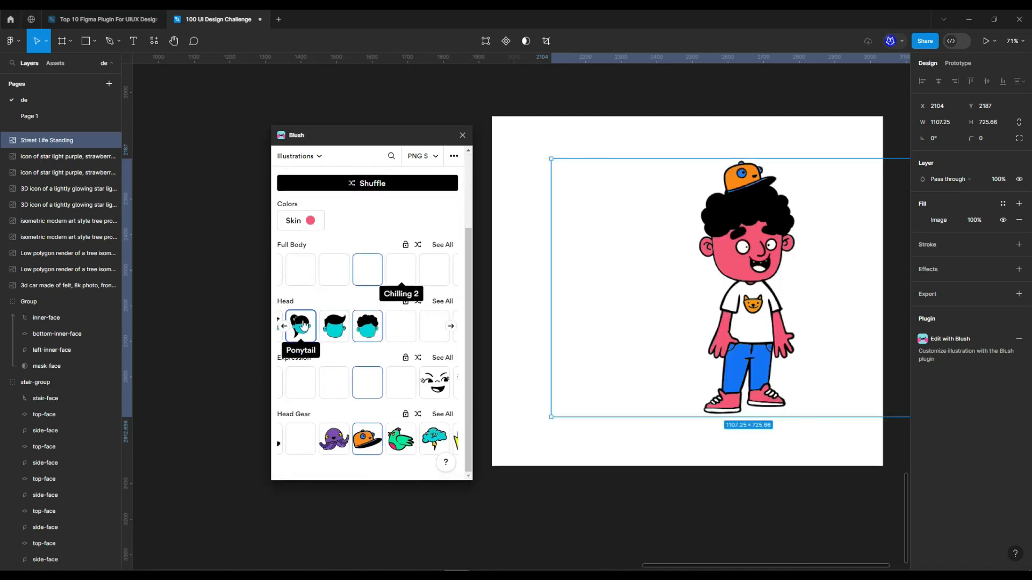